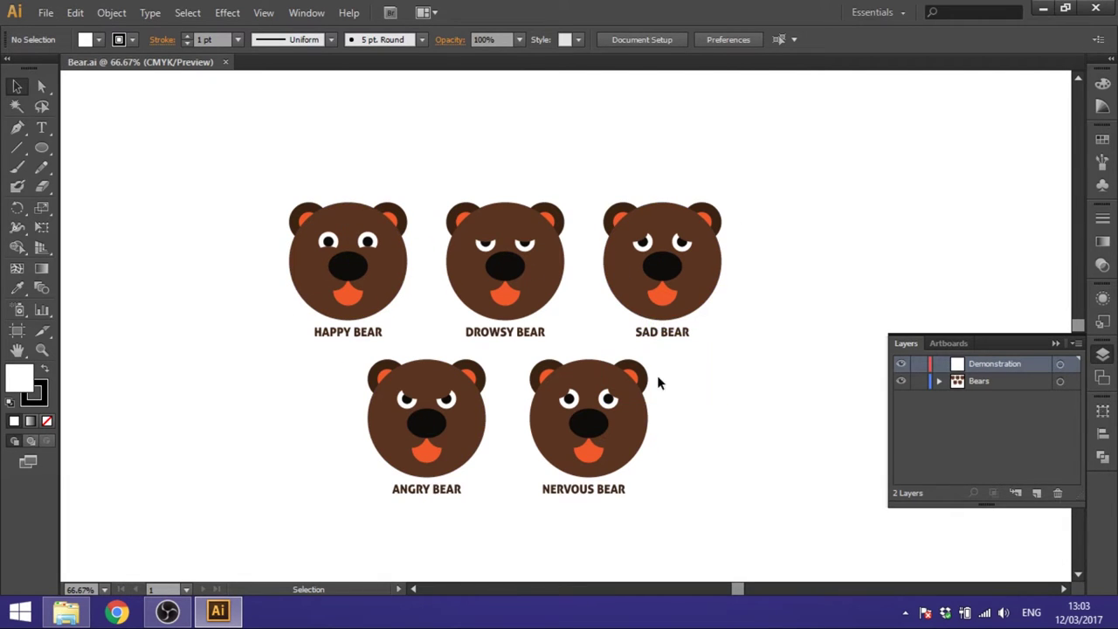
- Hide the Bears layer so only the empty Demonstration layer shows
left_click(901, 380)
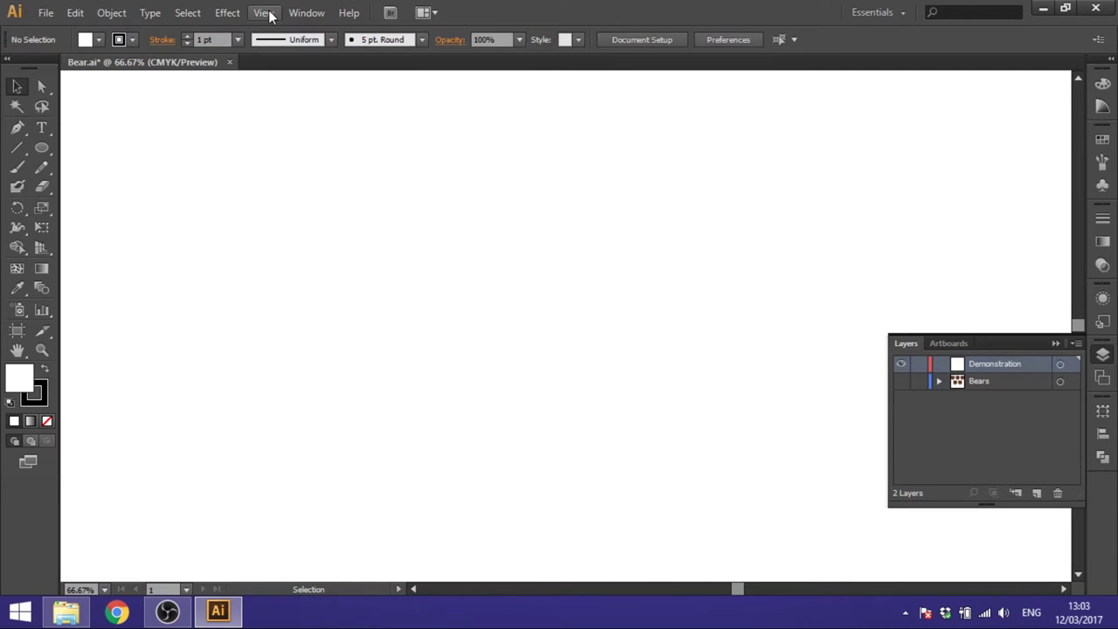
- Turn on Show Grid and Snap to Grid
left_click(227, 12)
mouse_move(266, 11)
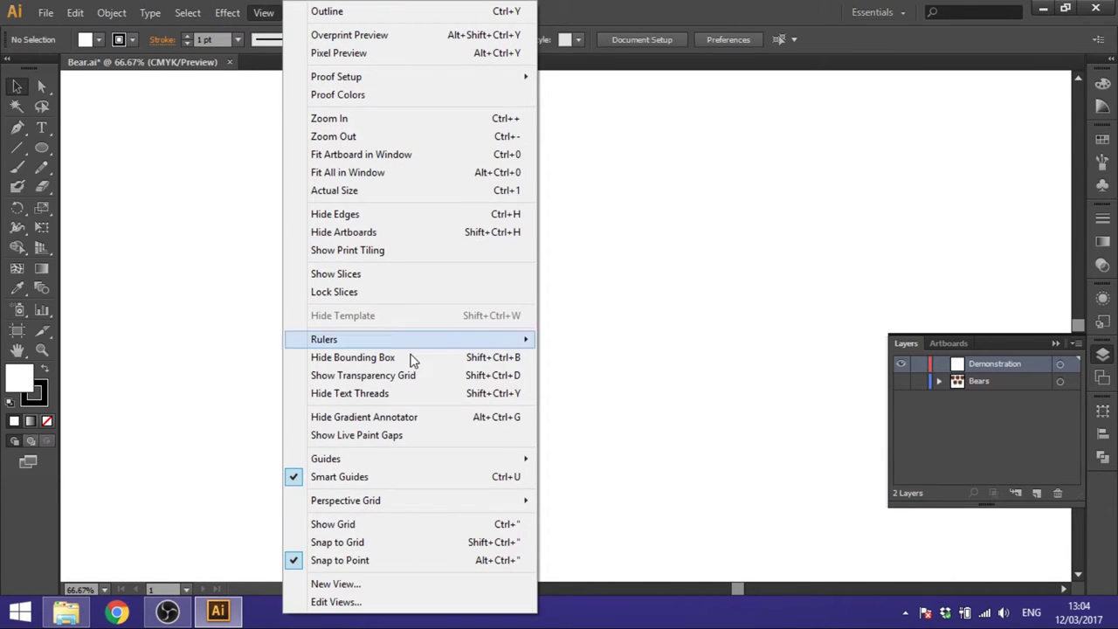
left_click(350, 527)
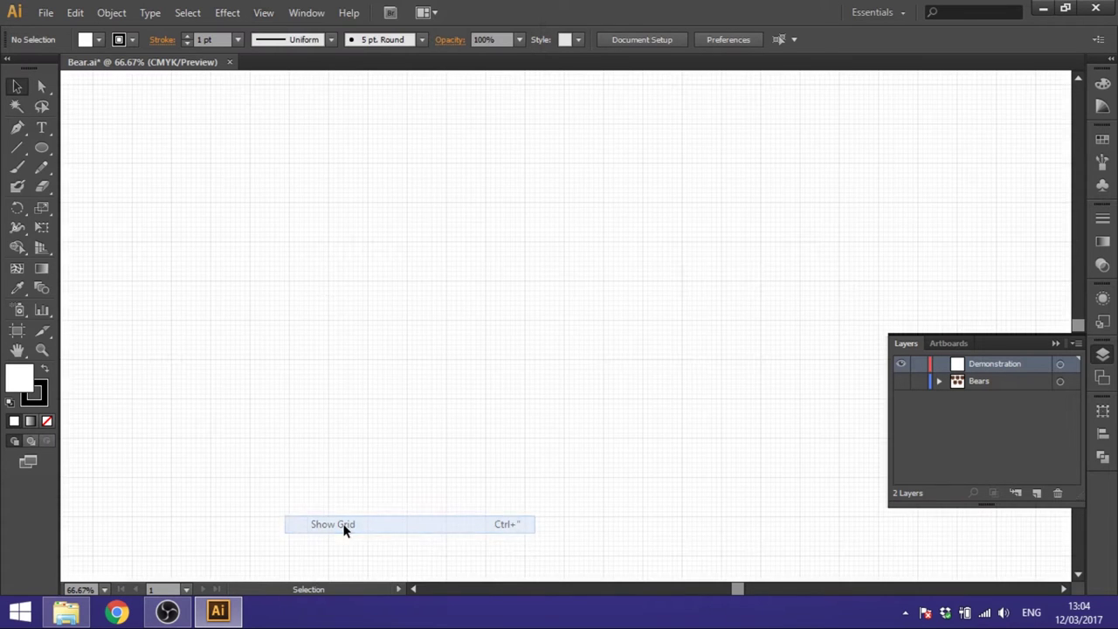
left_click(263, 10)
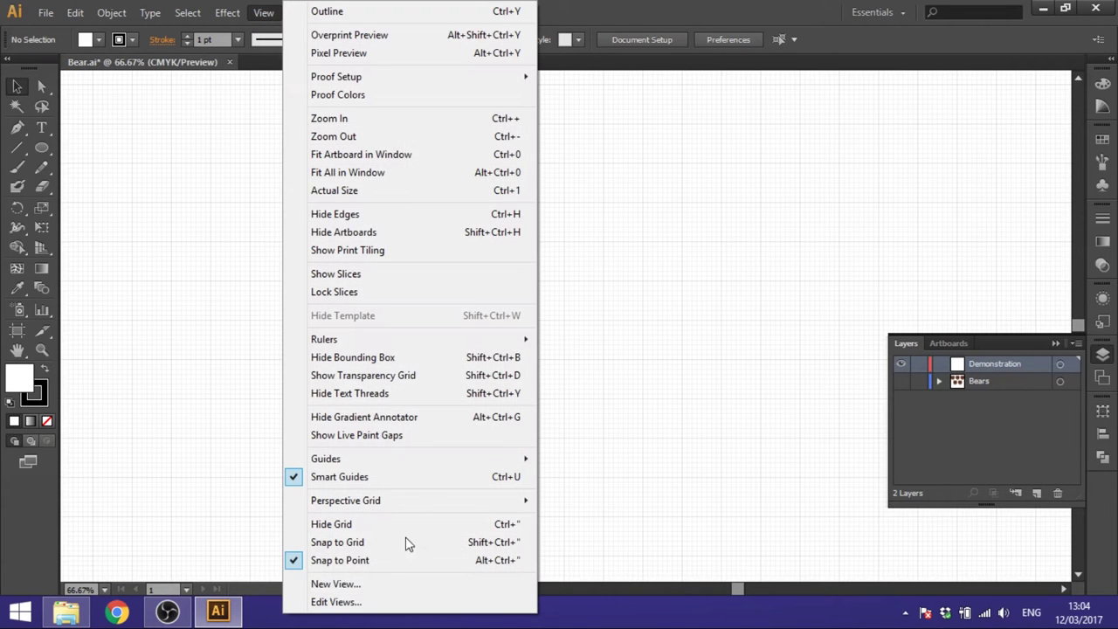
left_click(348, 542)
- Zoom in on the artboard to 150%
left_click(42, 352)
left_click(531, 342)
left_click(590, 344)
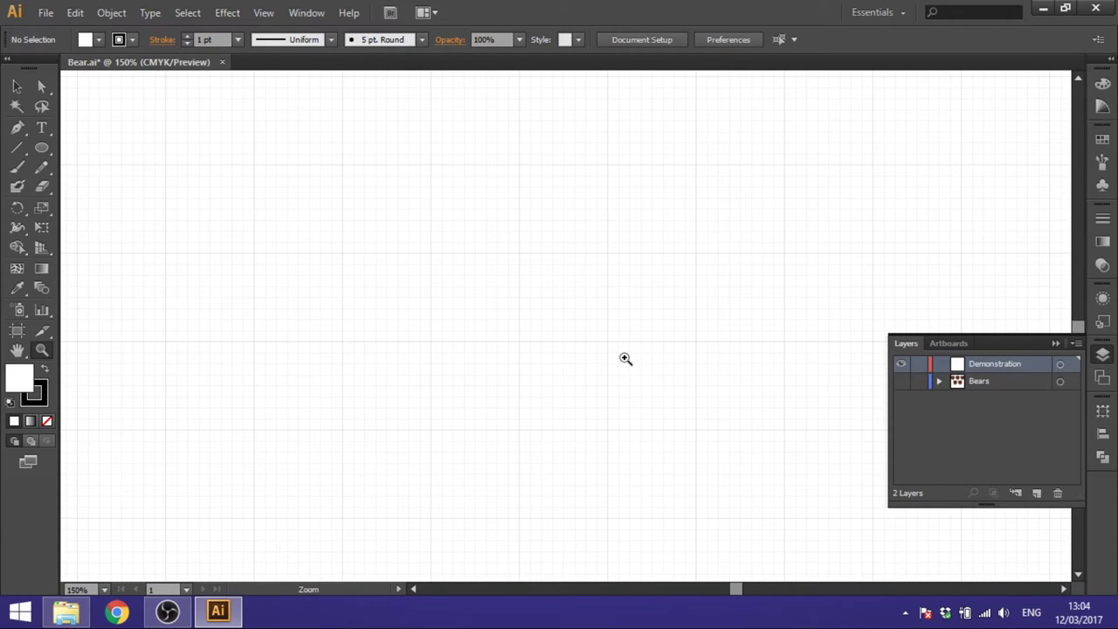
left_click(45, 152)
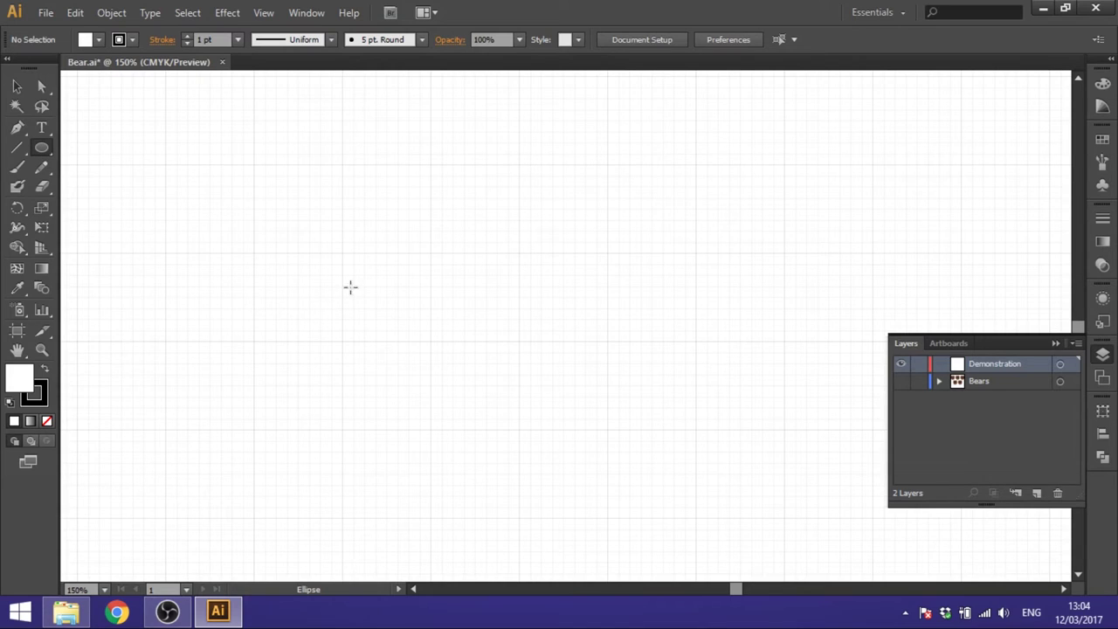
- Draw a large circle near the artboard centre and set its stroke to None
left_click_drag(429, 164, 691, 389)
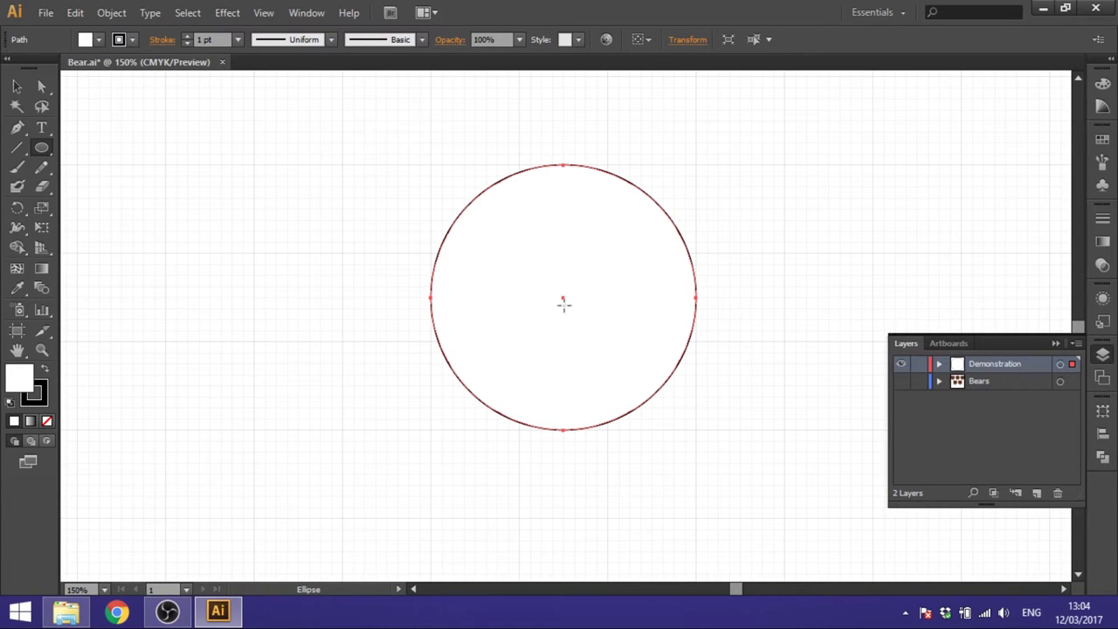
left_click(40, 395)
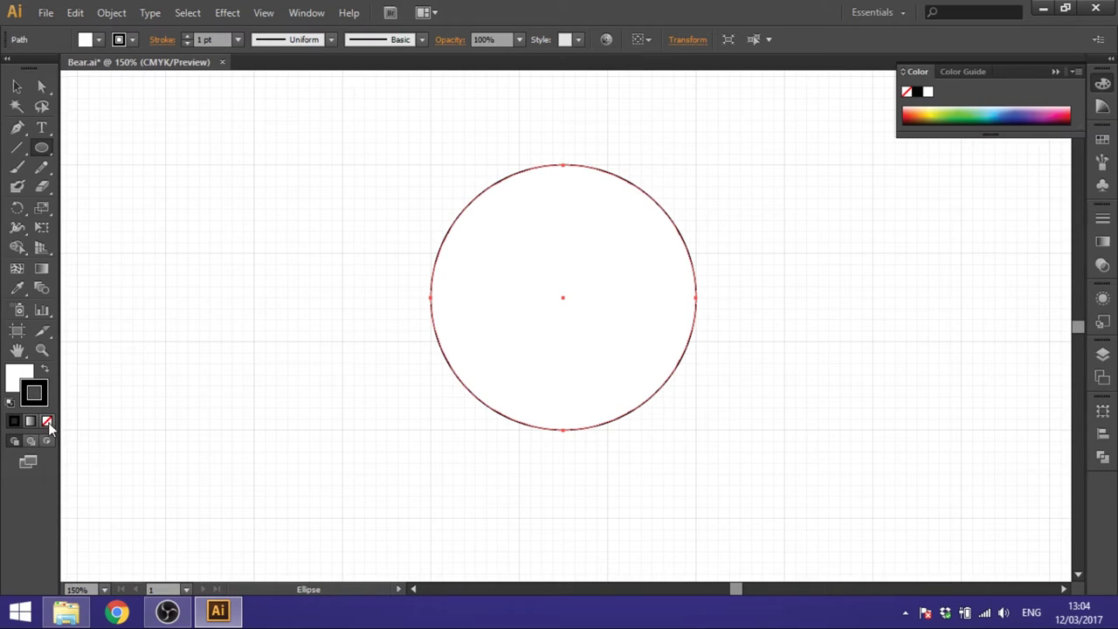
left_click(49, 423)
left_click(19, 385)
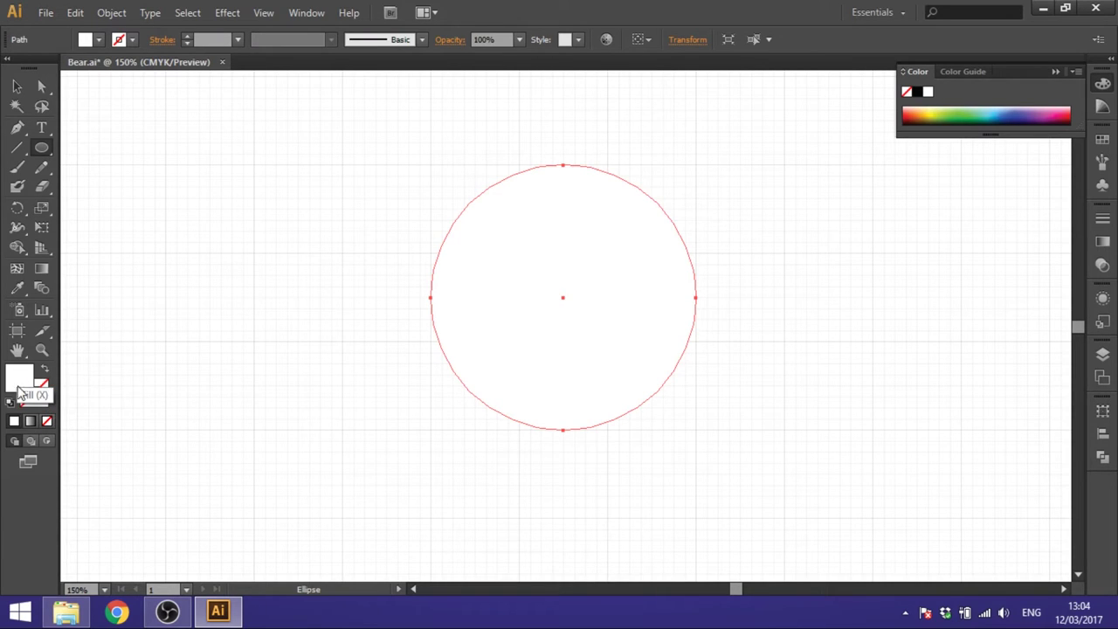
left_click(1102, 140)
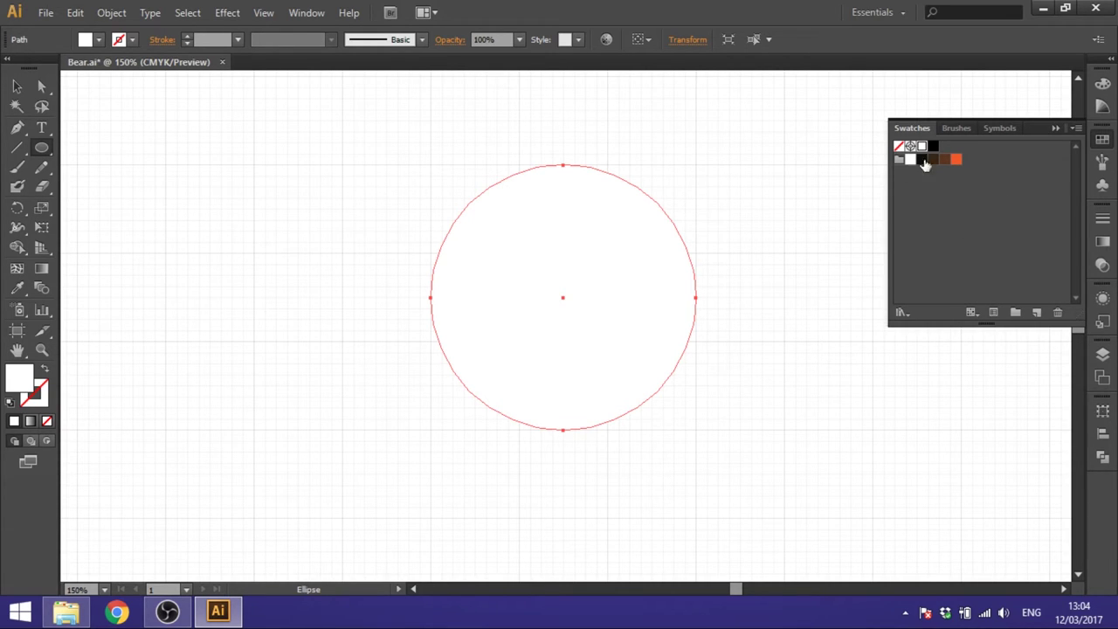
- Try opening another swatch library, cancel it, and fill the circle with the brown swatch
left_click(1081, 132)
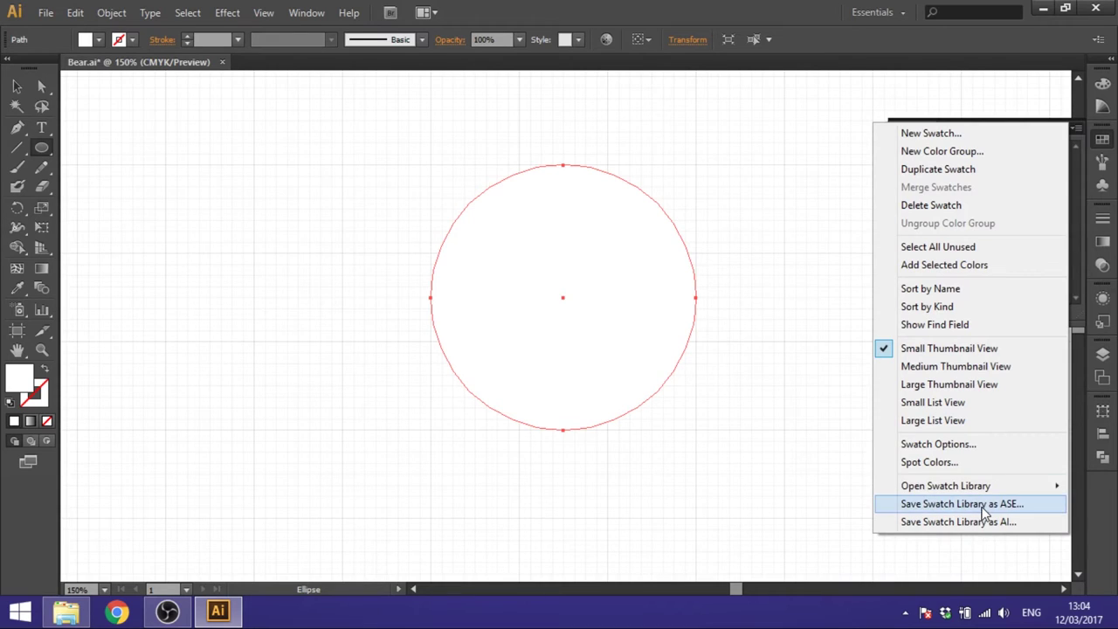
mouse_move(967, 496)
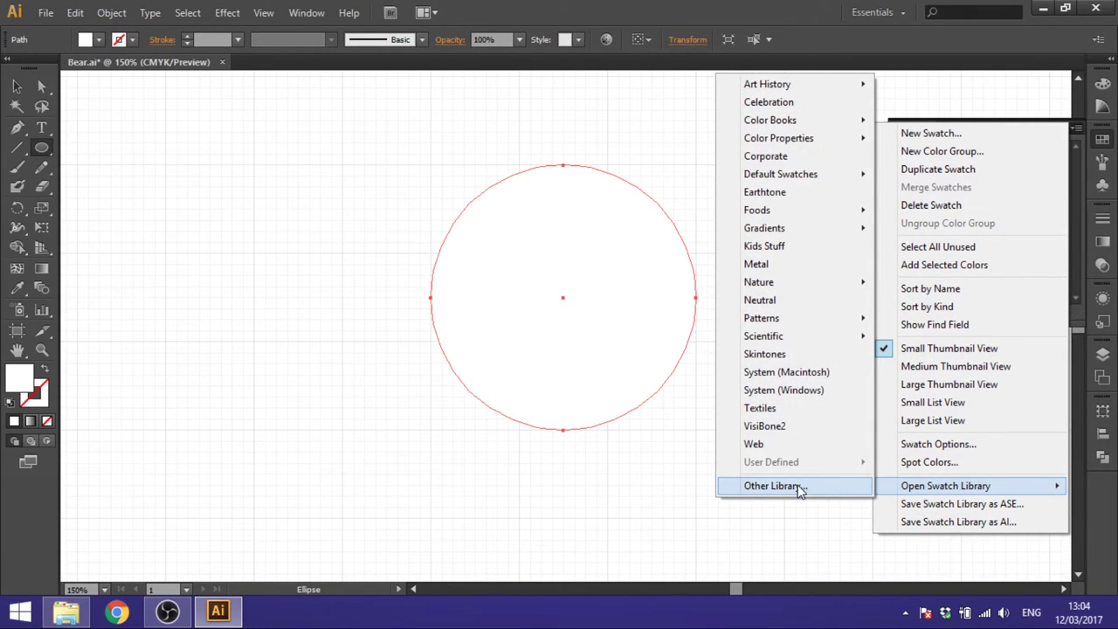
left_click(772, 491)
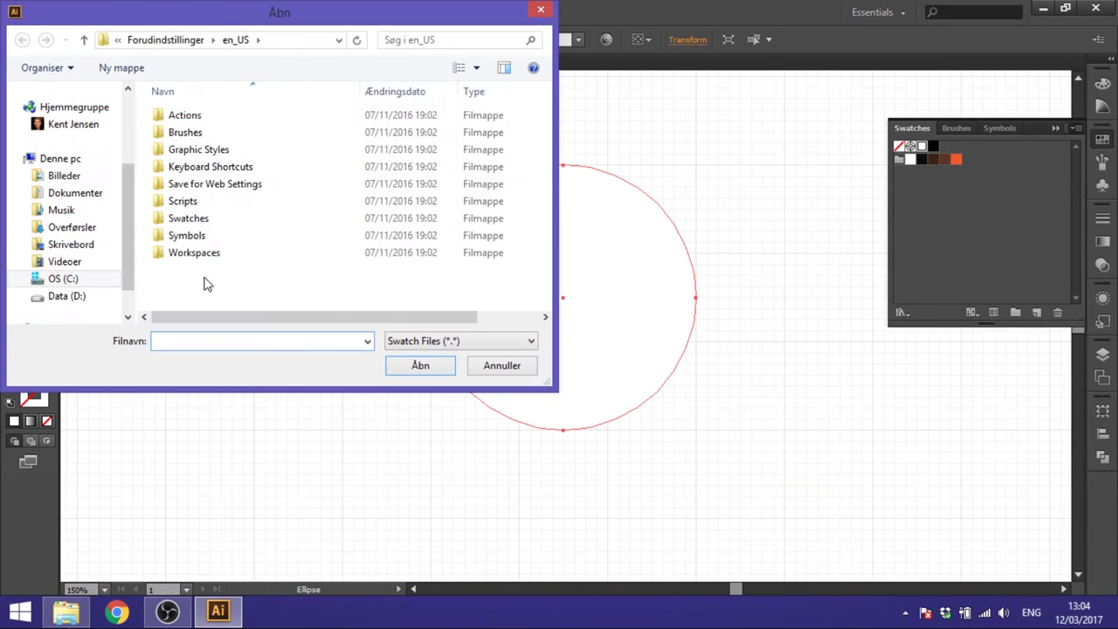
left_click(503, 367)
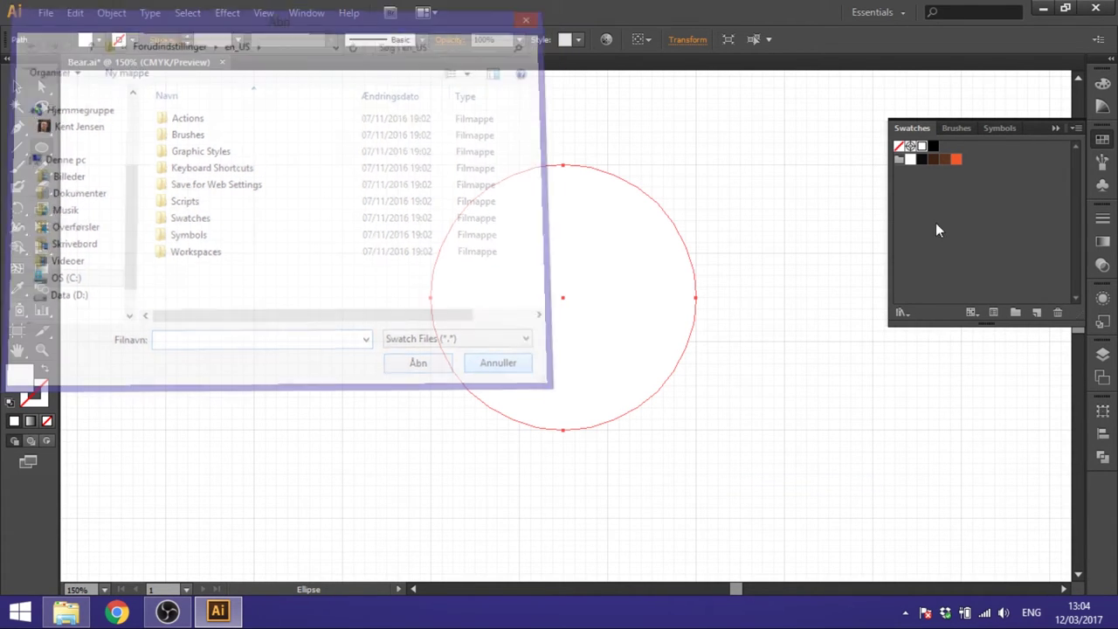
left_click(944, 161)
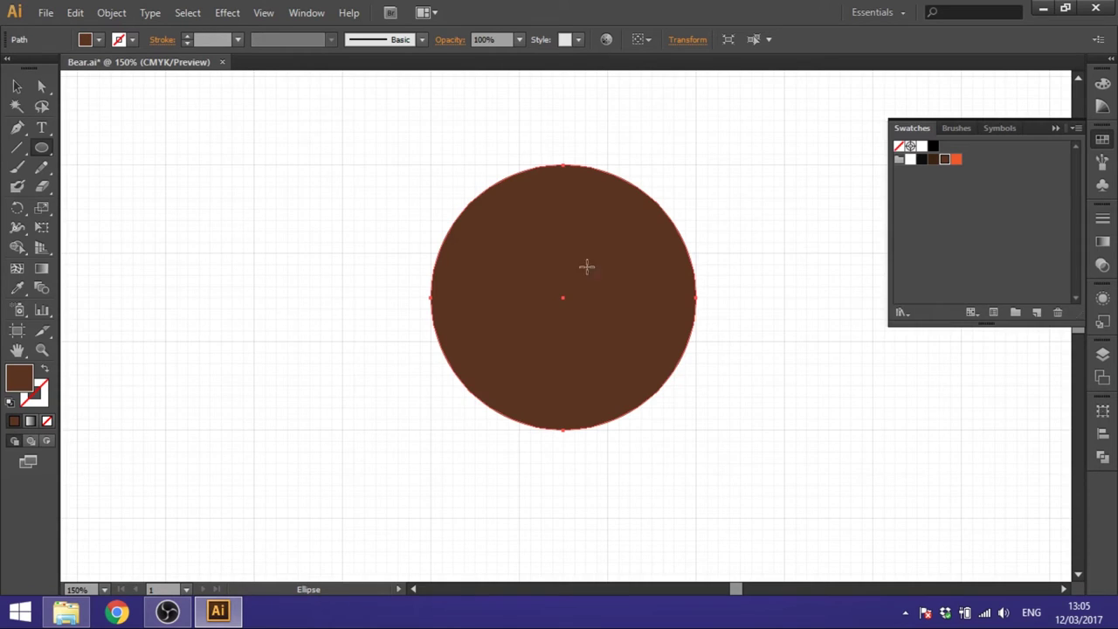
- Draw a small ear circle above the head's upper left and fill it dark brown
scroll(635, 259, "up", 3)
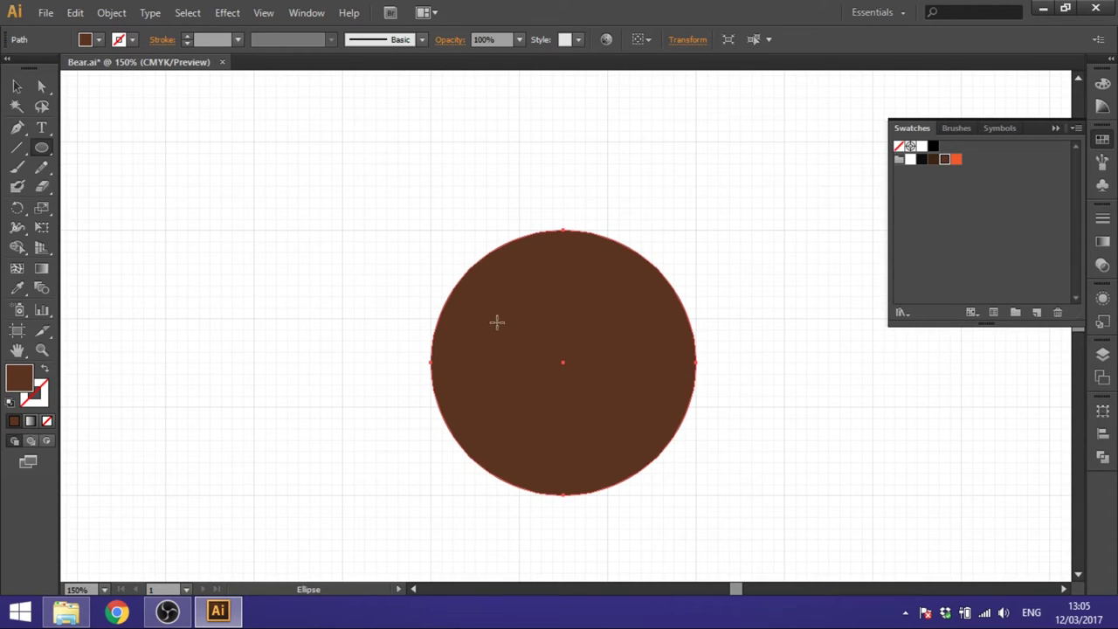
left_click(43, 146)
left_click_drag(431, 141, 519, 230)
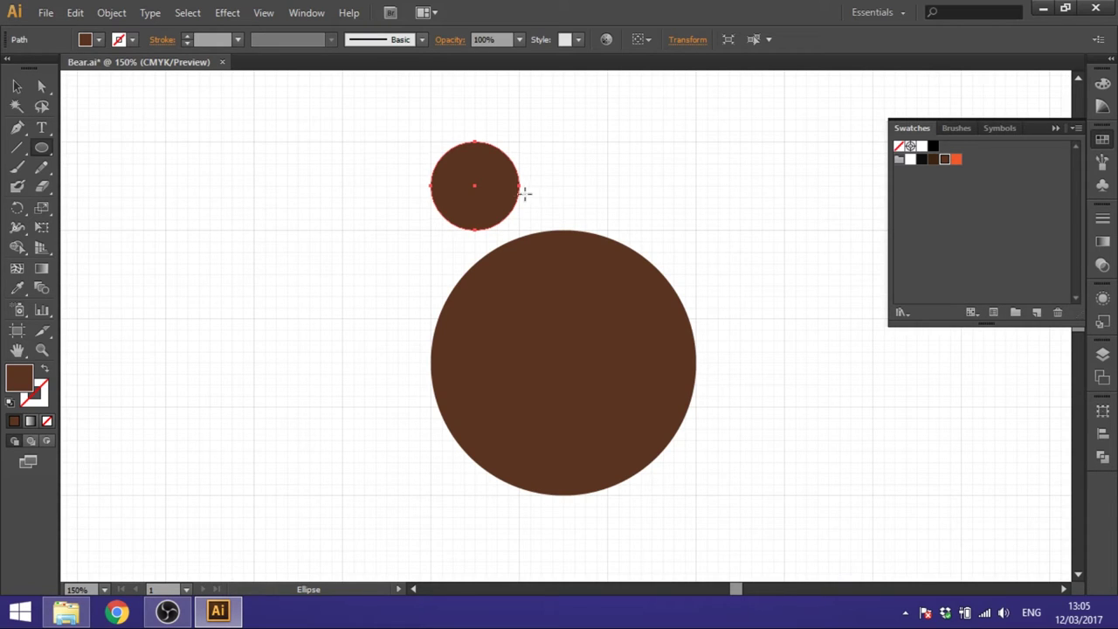
left_click(933, 159)
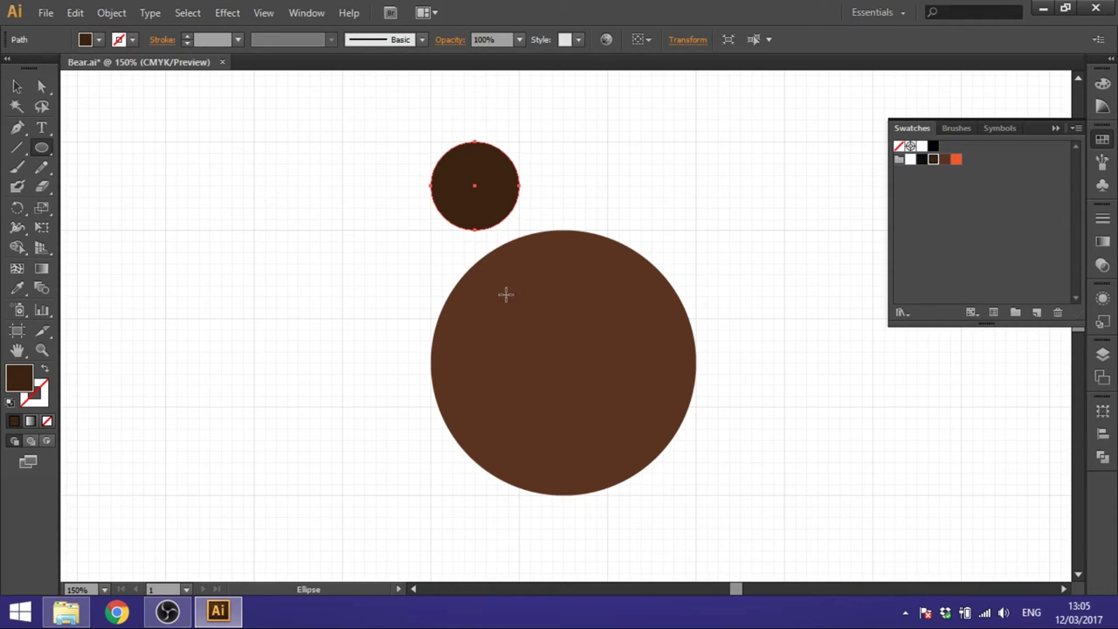
left_click(18, 88)
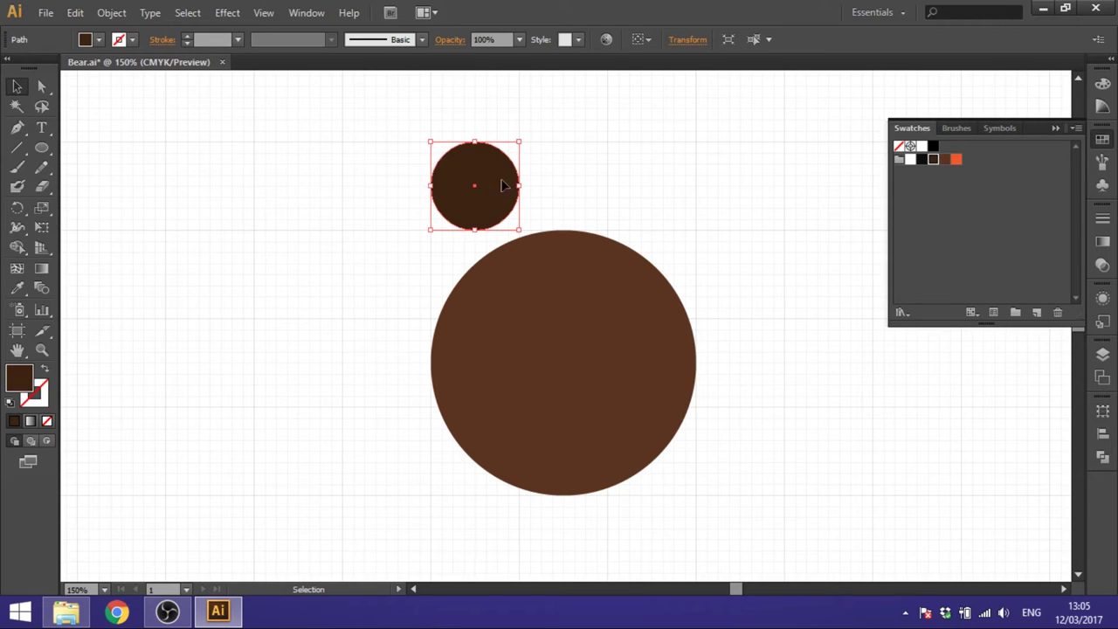
- Duplicate the ear circle, shrink the copy inside it, and fill it orange
left_click_drag(504, 189, 527, 194)
left_click_drag(542, 231, 504, 185)
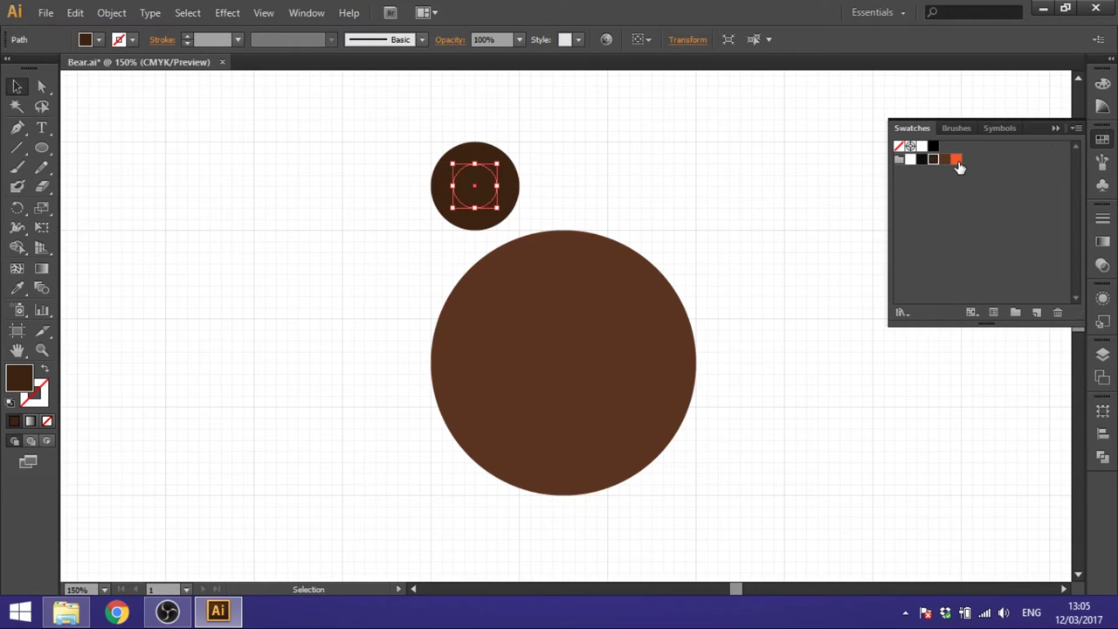
left_click(956, 160)
left_click(557, 178)
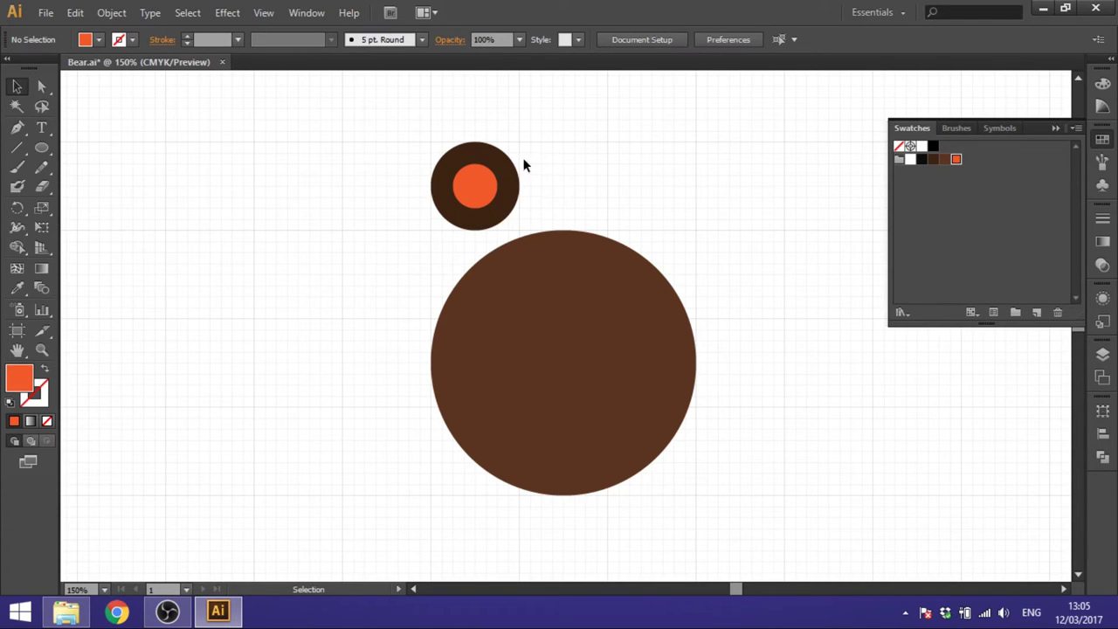
left_click(452, 215)
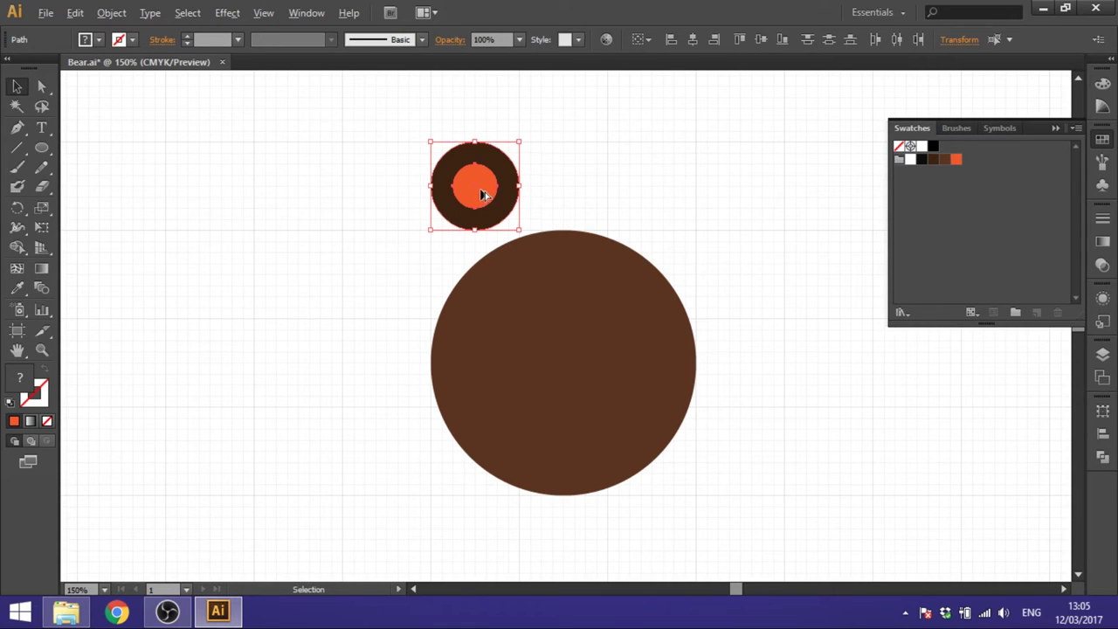
- Duplicate the ear to the right side and nudge both ears down onto the head
left_click_drag(483, 187, 668, 192)
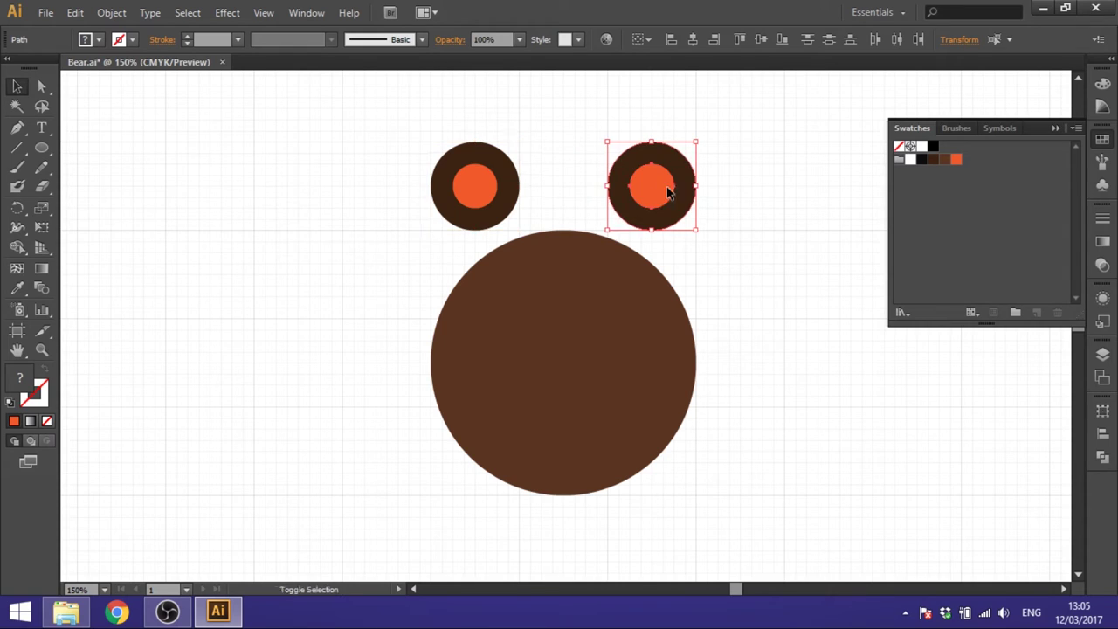
left_click_drag(436, 132, 731, 208)
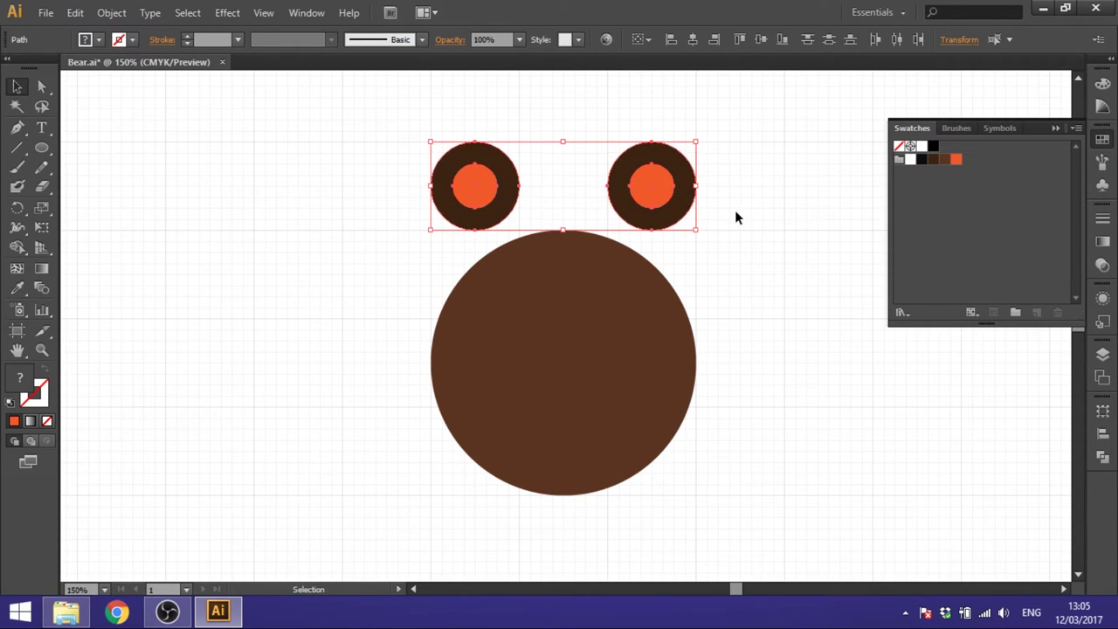
key("shift+Down")
key("shift+Down")
key("shift+Down")
key("shift+Down")
key("shift+Down")
key("shift+Down")
key("shift+Down")
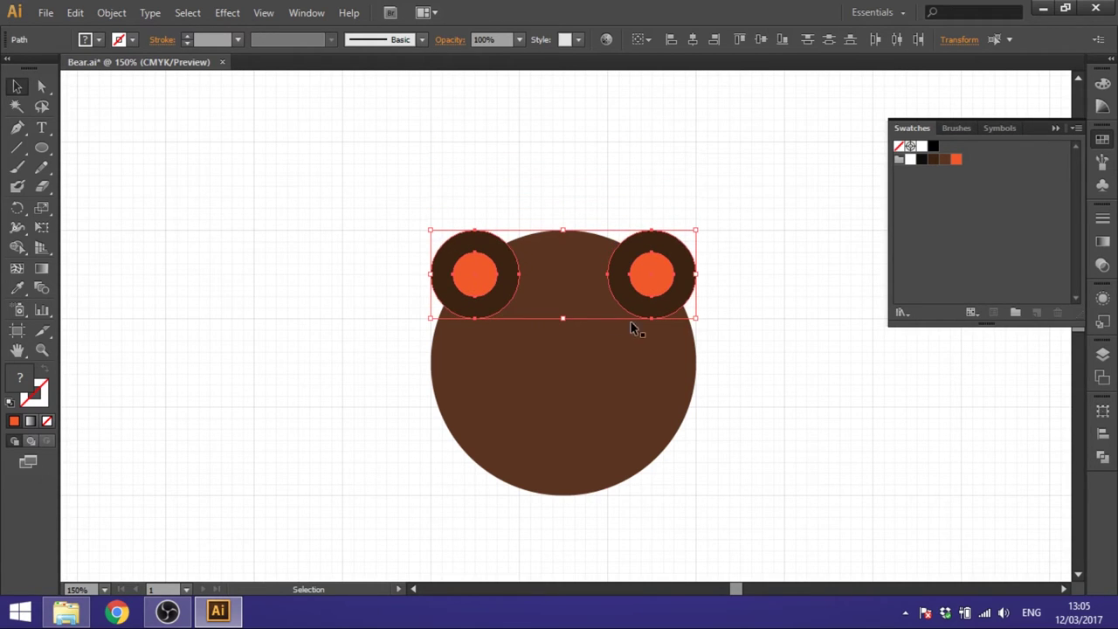
key("ctrl+shift+bracketleft")
left_click(724, 147)
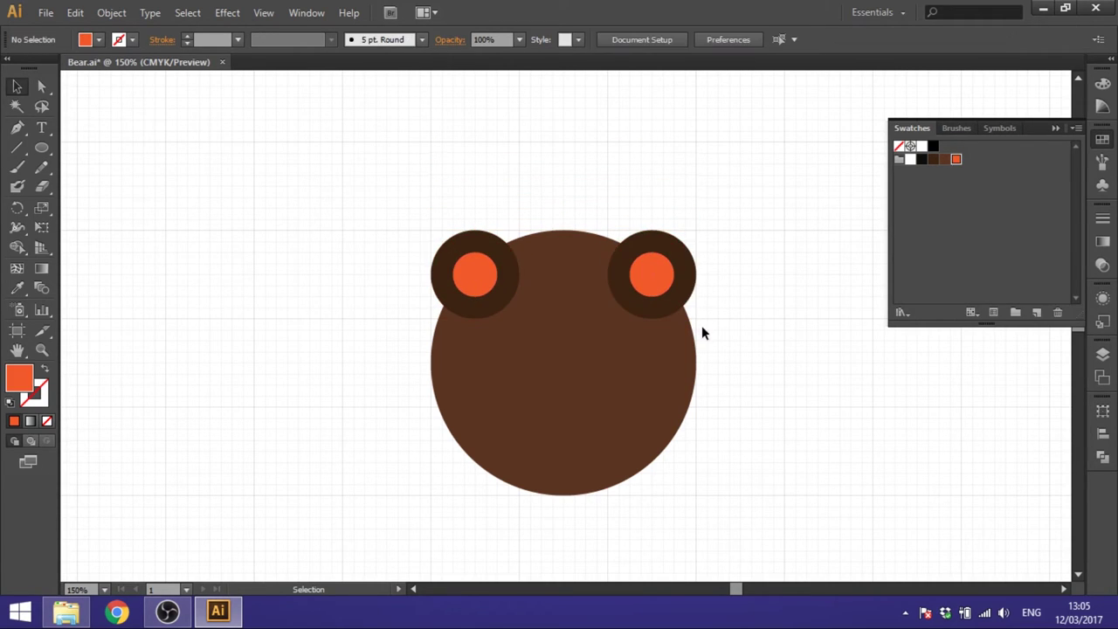
- Bring the brown head circle in front of both ears
left_click(559, 361)
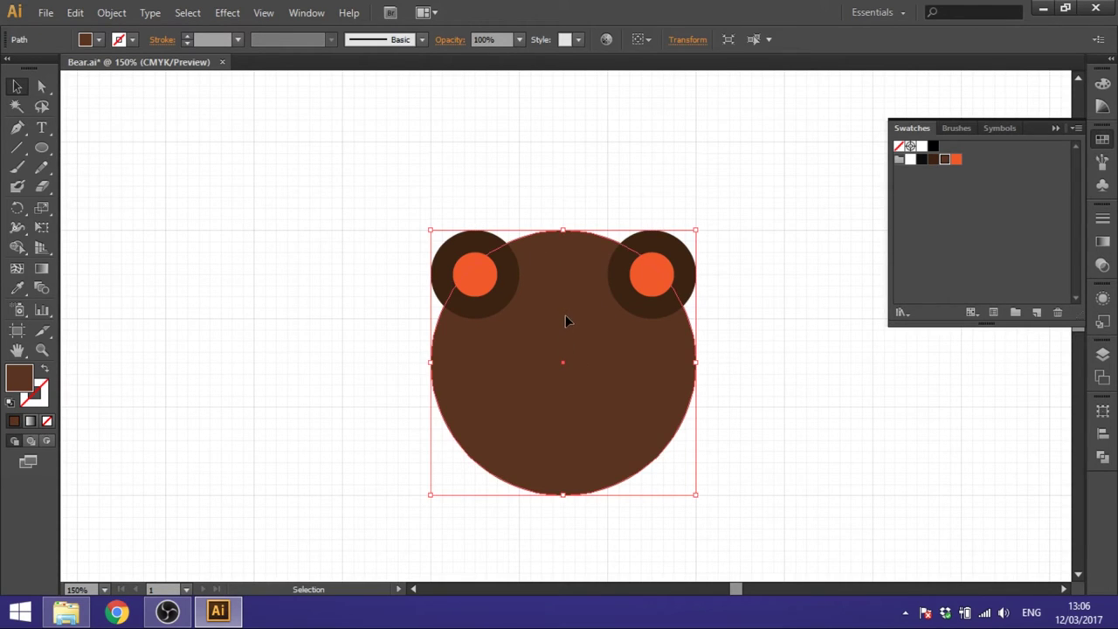
right_click(550, 339)
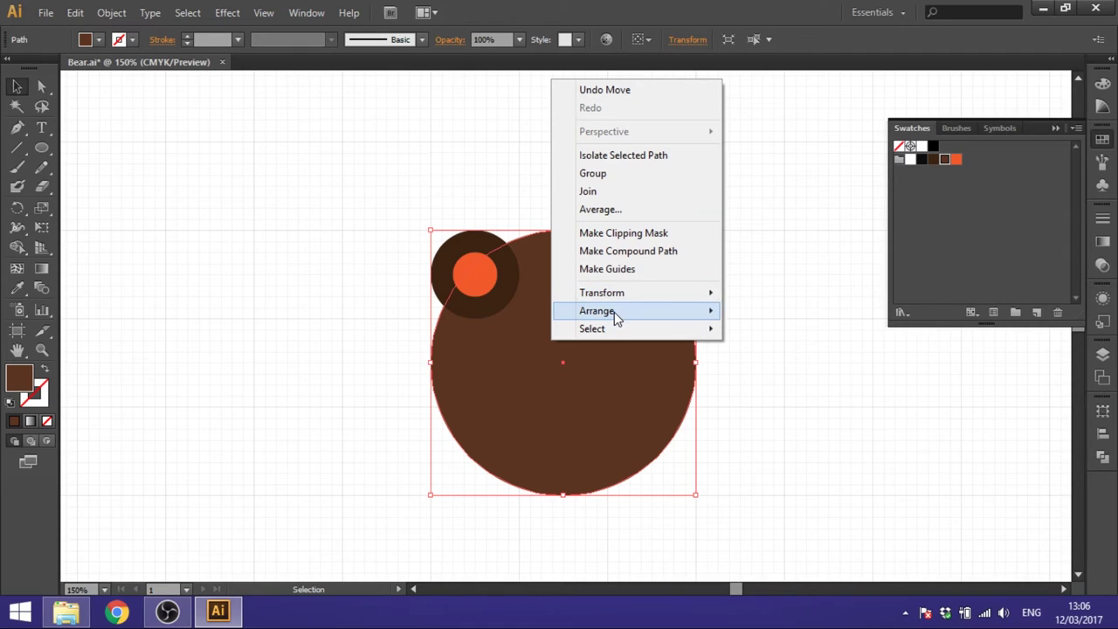
mouse_move(703, 316)
left_click(764, 309)
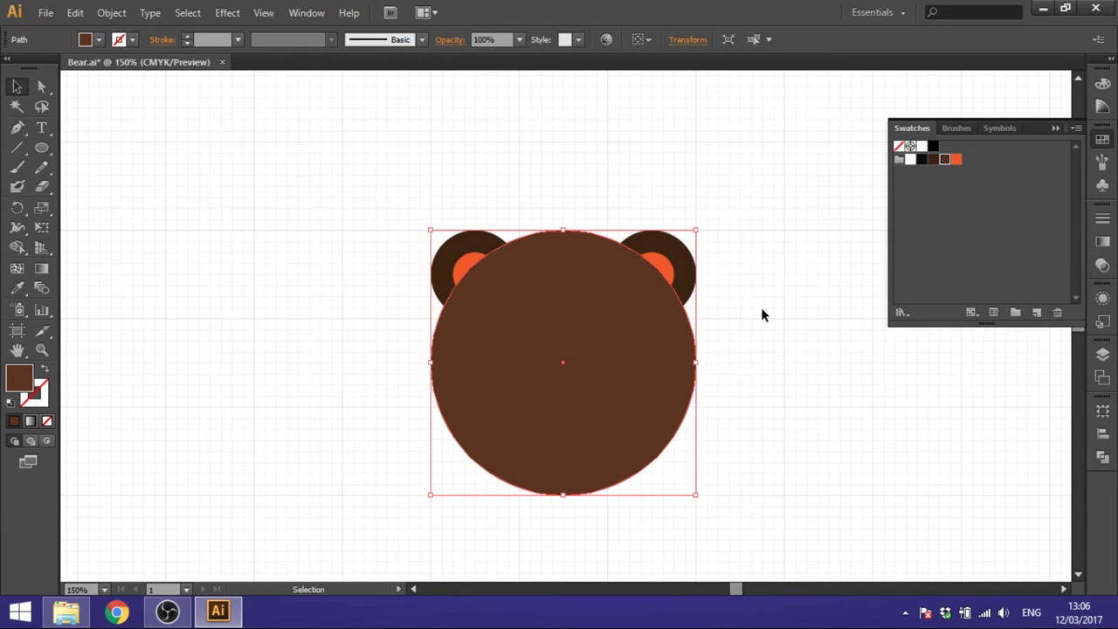
left_click(761, 314)
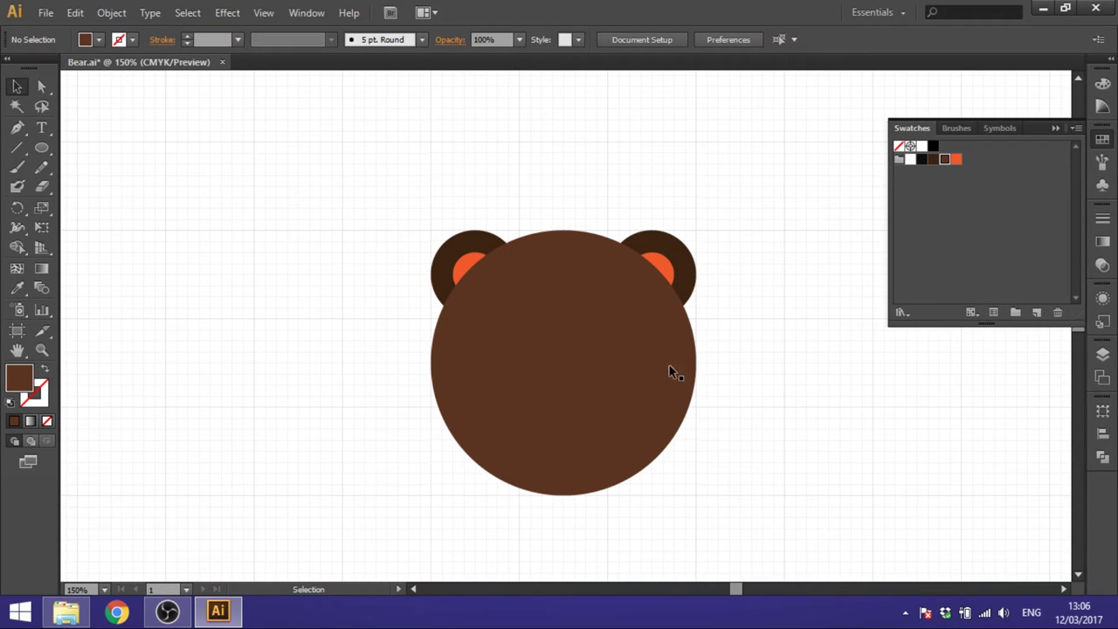
left_click(664, 274)
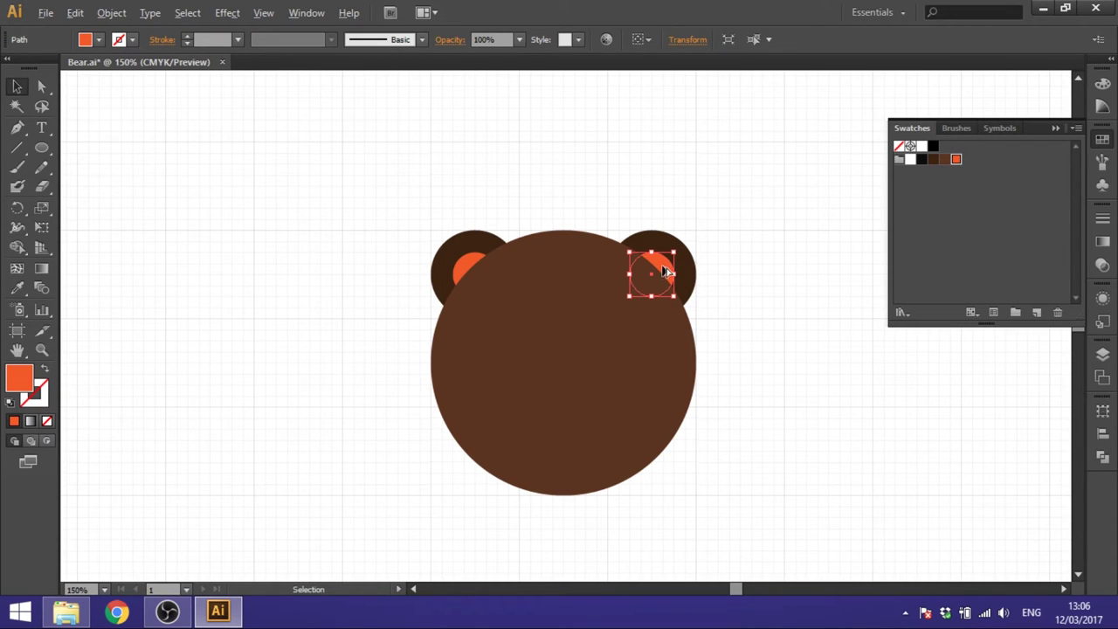
- Copy the inner-ear circle onto the face, bring it to front, and fill it white
left_click_drag(661, 267, 617, 313)
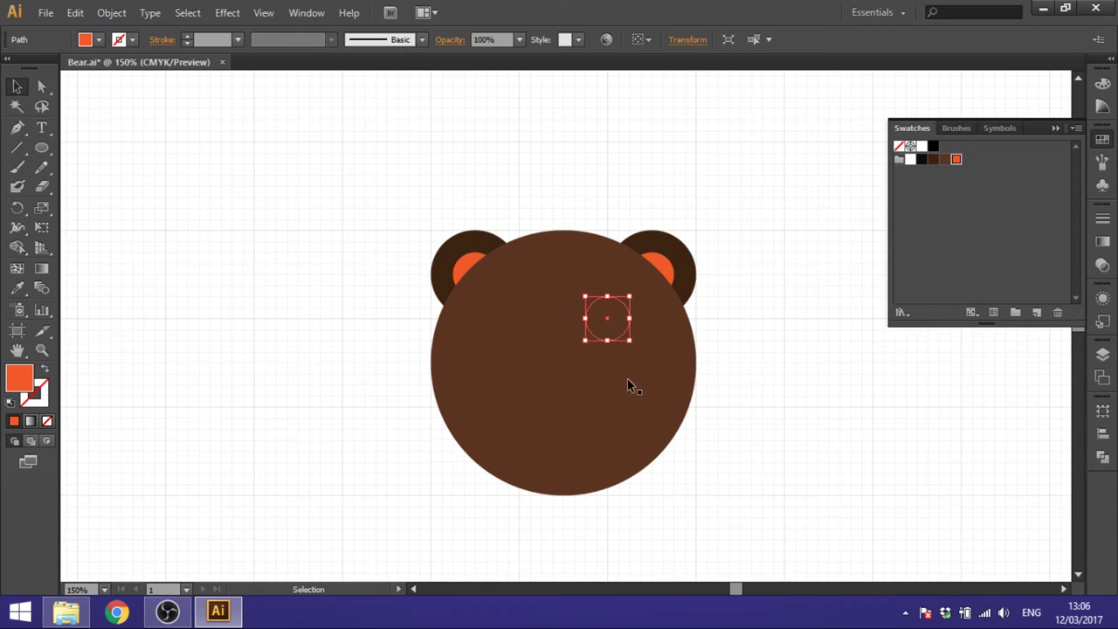
right_click(615, 325)
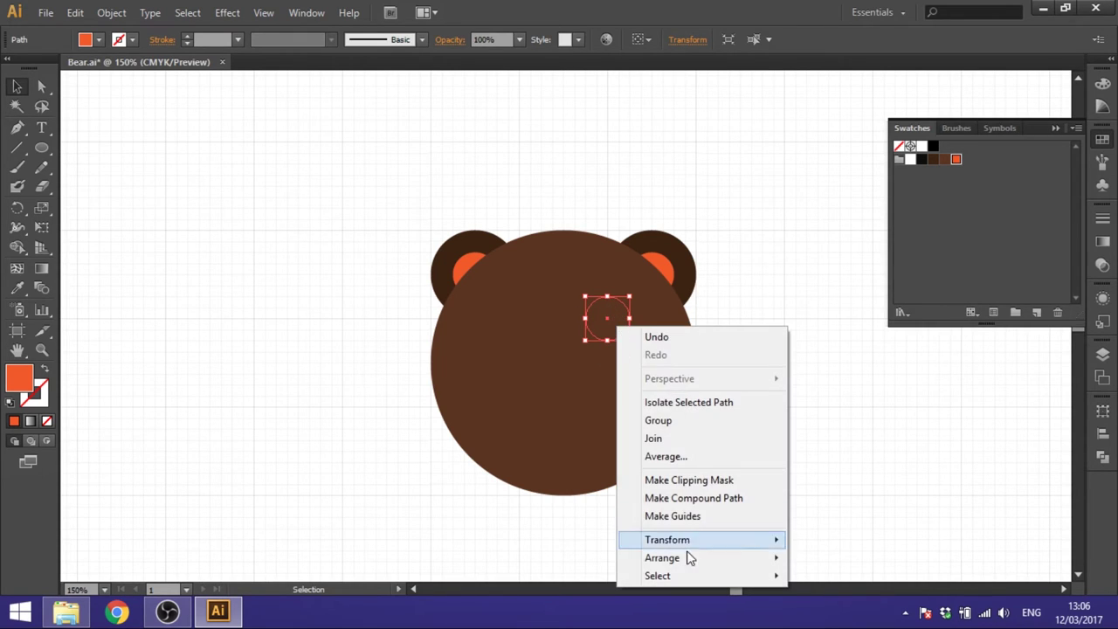
mouse_move(681, 564)
left_click(858, 480)
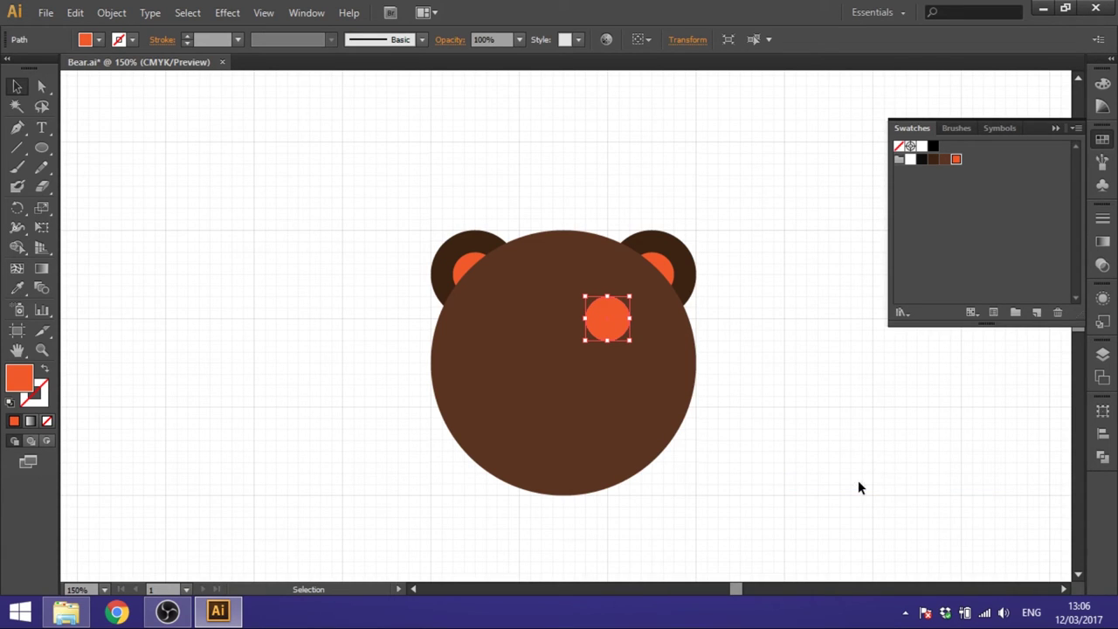
left_click(910, 159)
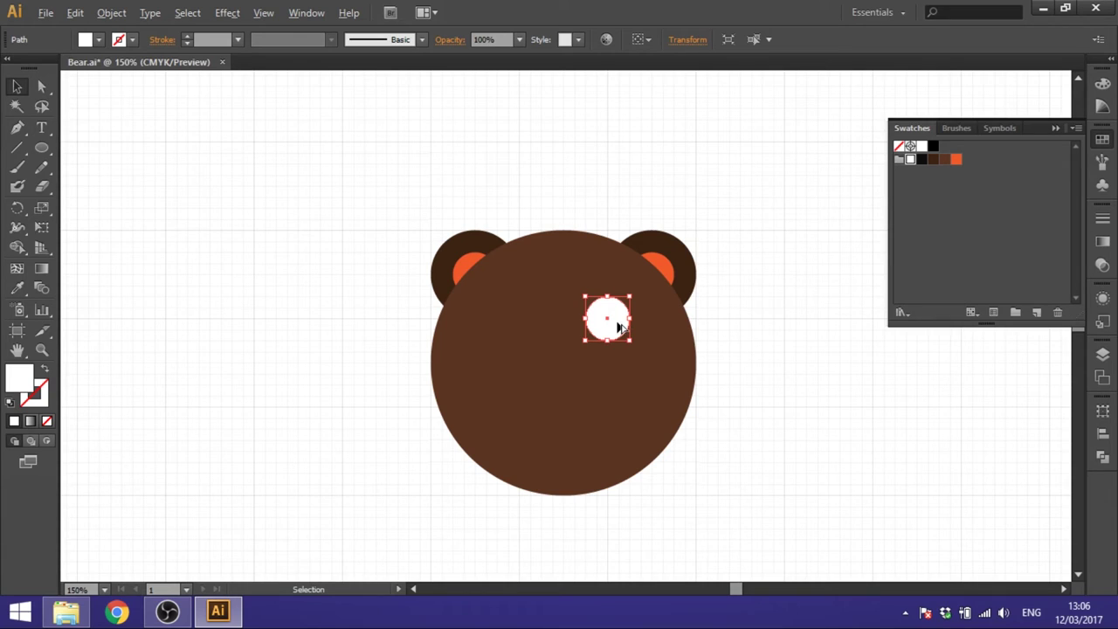
- Duplicate the white eye leftward and copy a smaller circle inside the right eye
left_click_drag(615, 321, 531, 329)
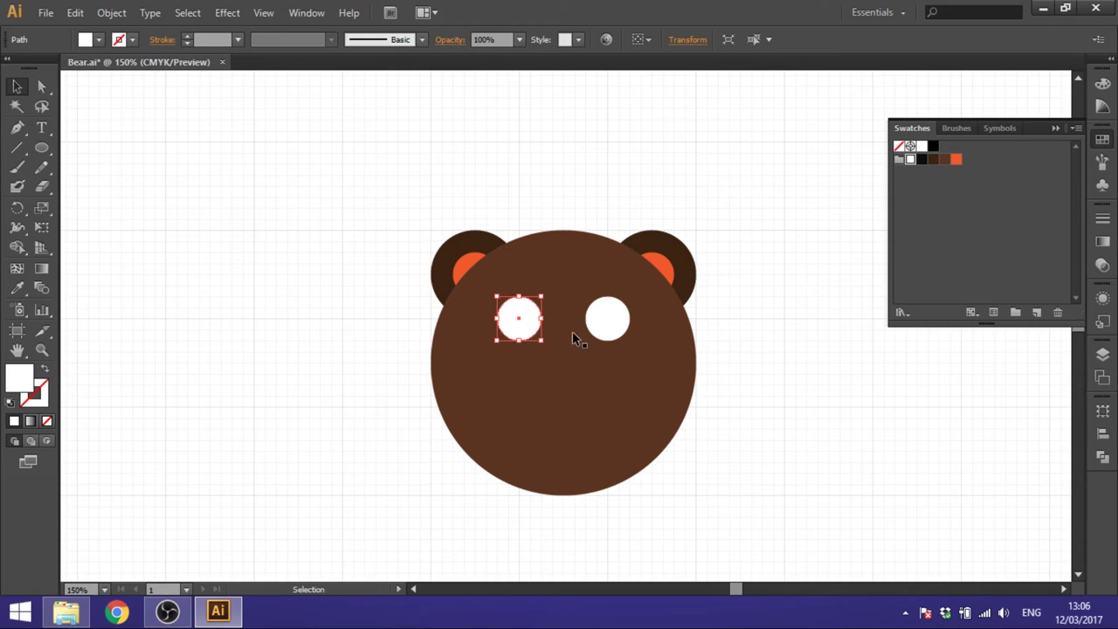
left_click(609, 318)
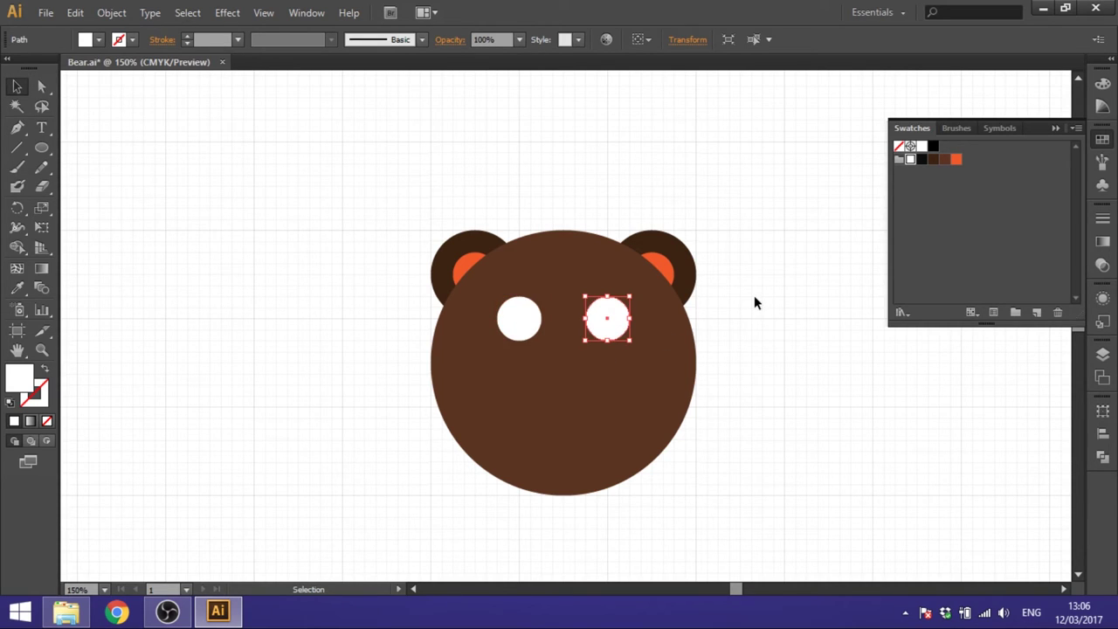
left_click(756, 300)
left_click(610, 330)
mouse_move(618, 327)
left_mouse_down("alt+shift")
mouse_move(641, 325)
mouse_move(662, 341)
mouse_move(619, 310)
mouse_move(613, 318)
left_mouse_up("alt+shift")
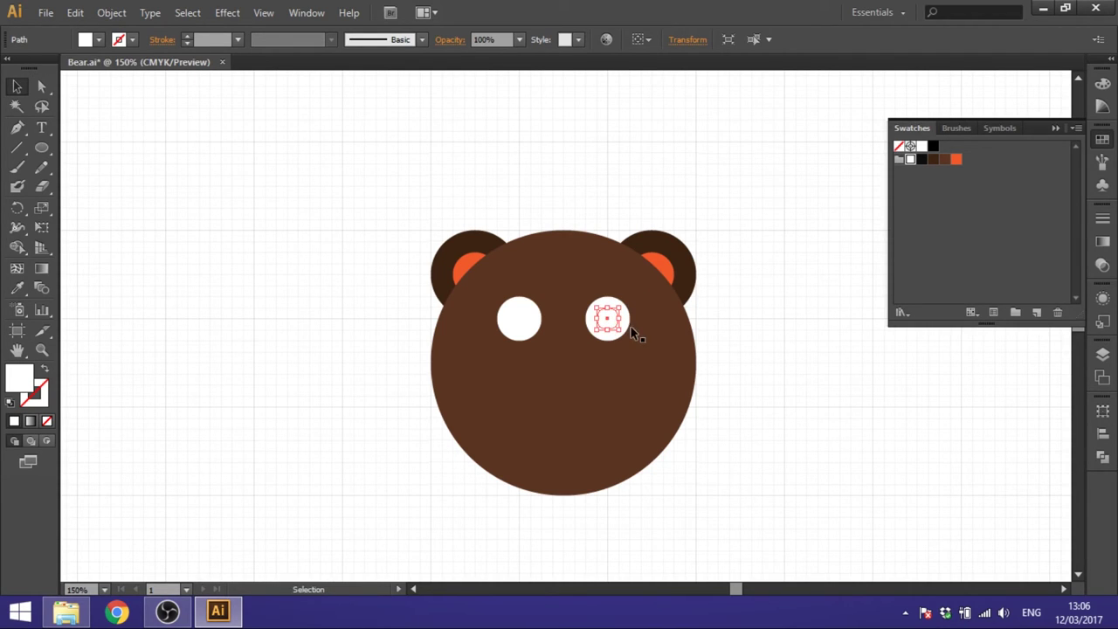
- Fill the small circle black and copy it into the left eye, brought to front
left_click(921, 160)
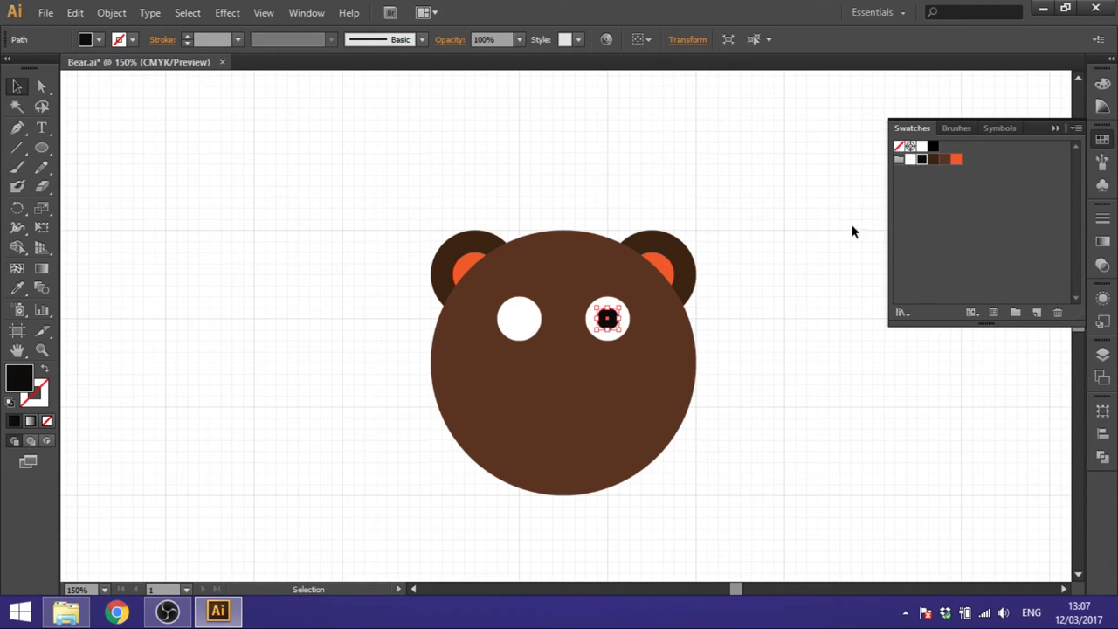
left_click_drag(608, 320, 519, 319)
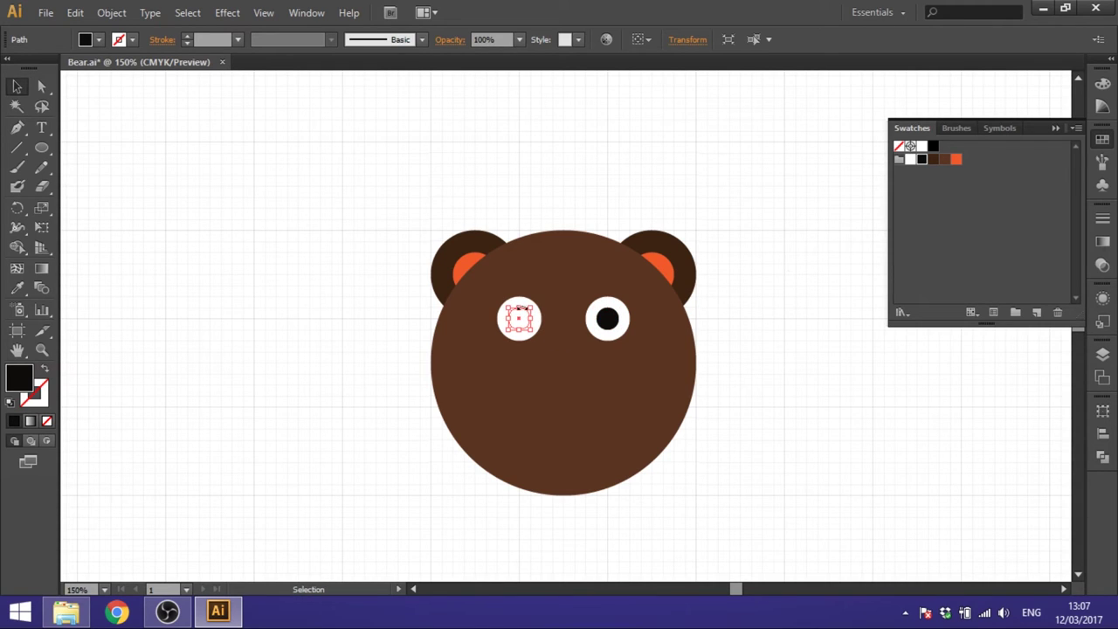
right_click(524, 322)
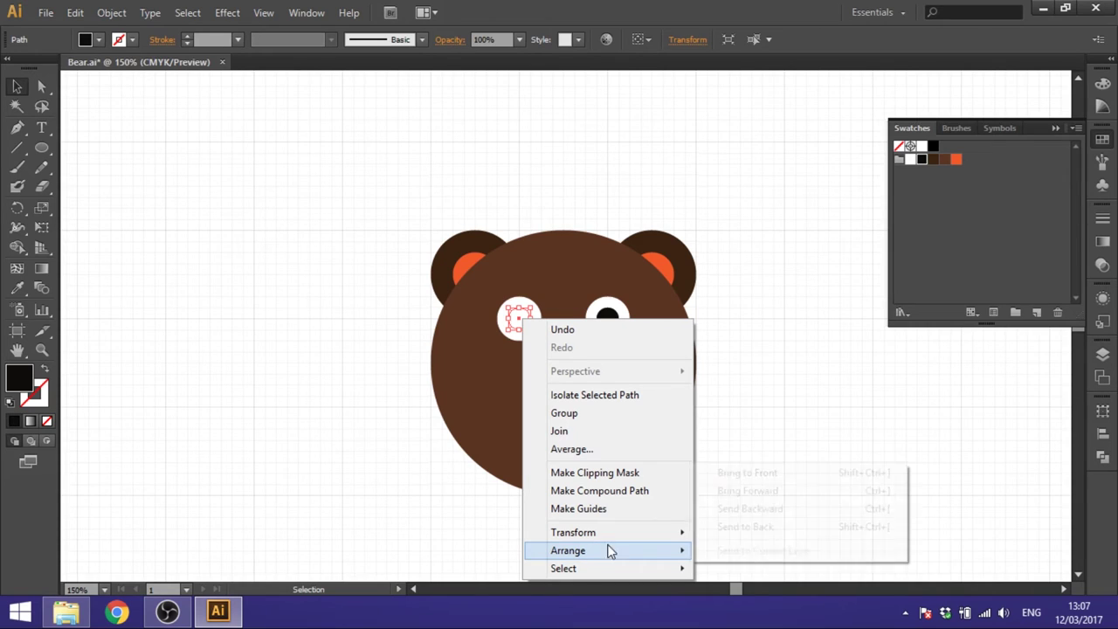
mouse_move(599, 550)
left_click(746, 476)
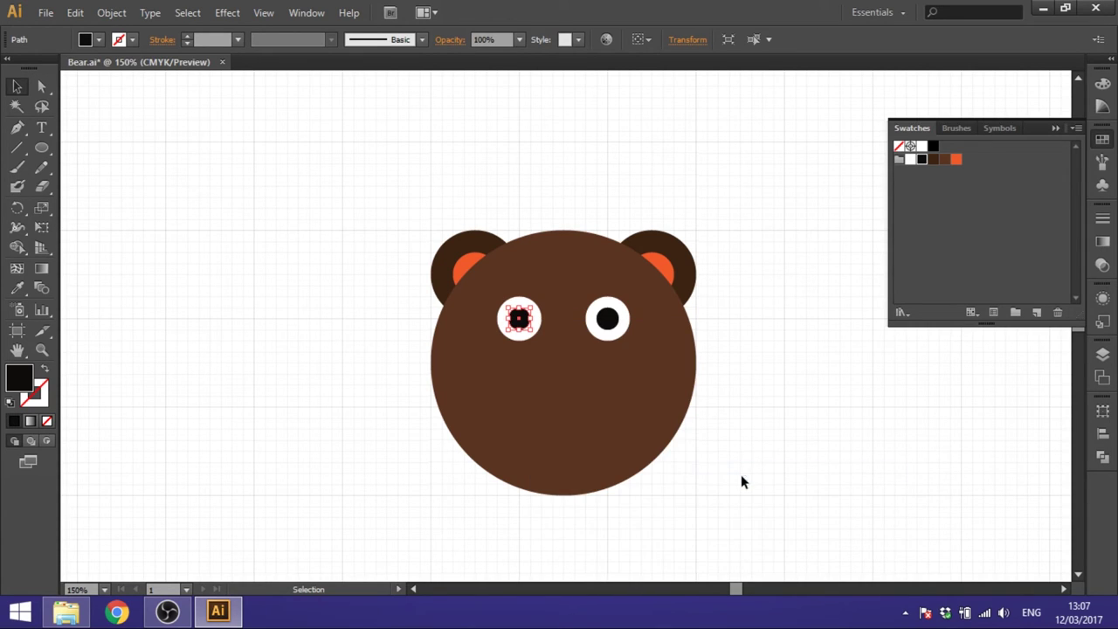
left_click(786, 350)
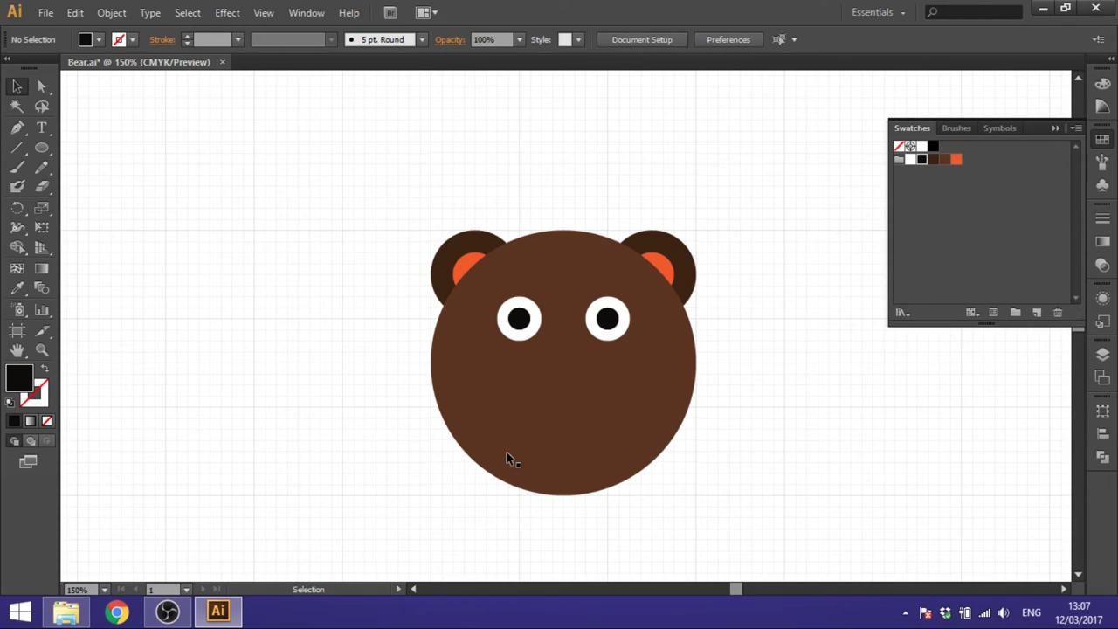
- Copy the dark ear circle below the eyes, squash it into a wide oval, bring it front, fill black
left_click(667, 247)
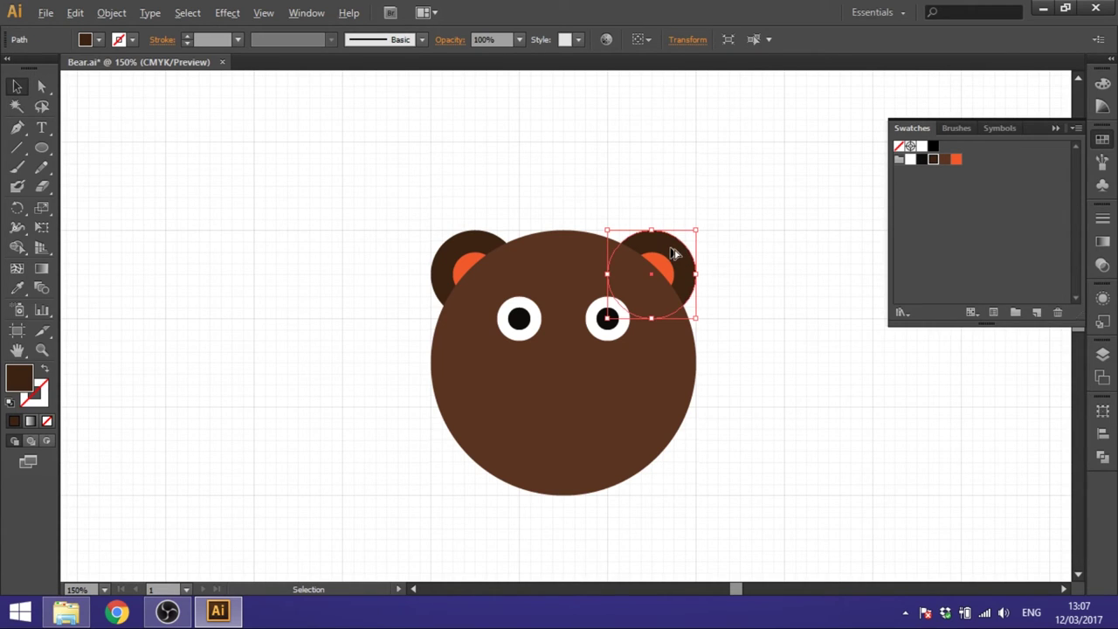
left_click_drag(673, 252, 590, 346)
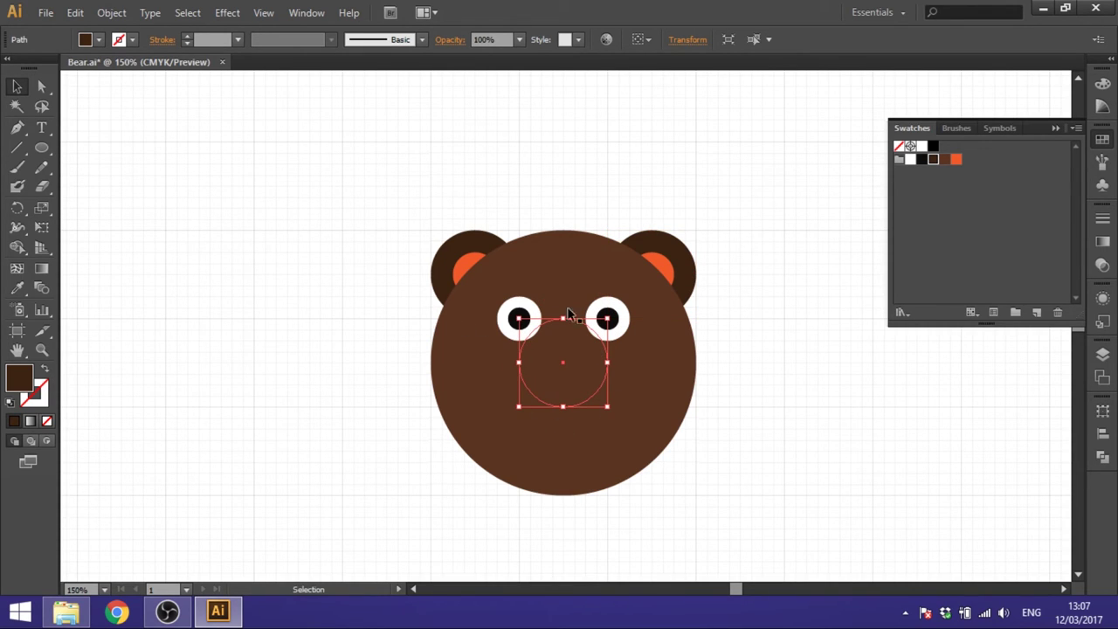
left_click_drag(564, 318, 564, 345)
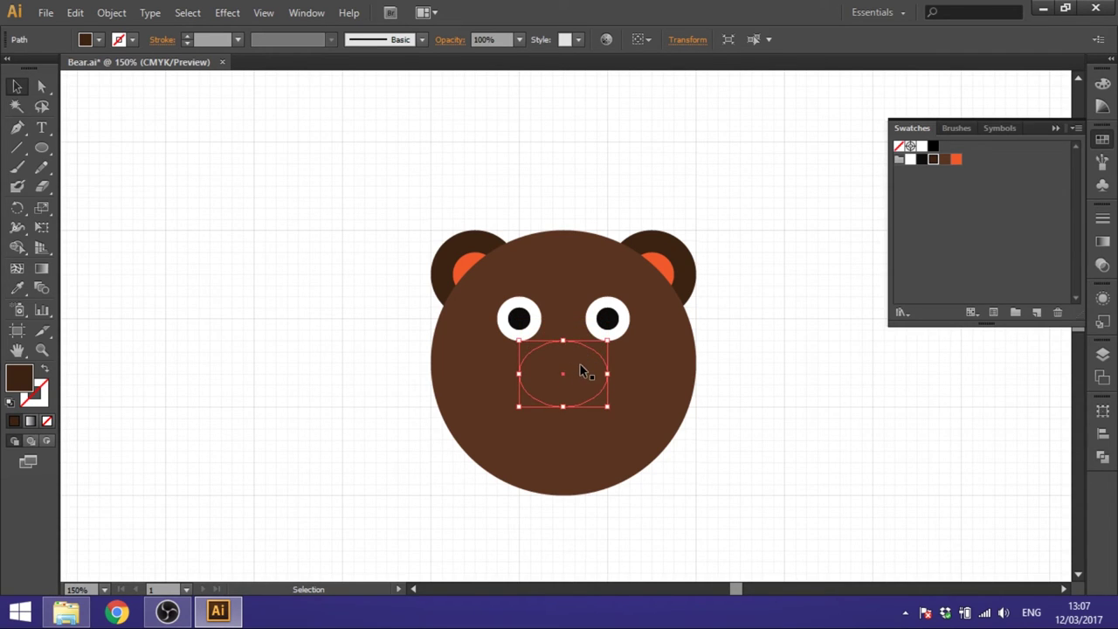
right_click(580, 368)
mouse_move(638, 332)
left_click(797, 333)
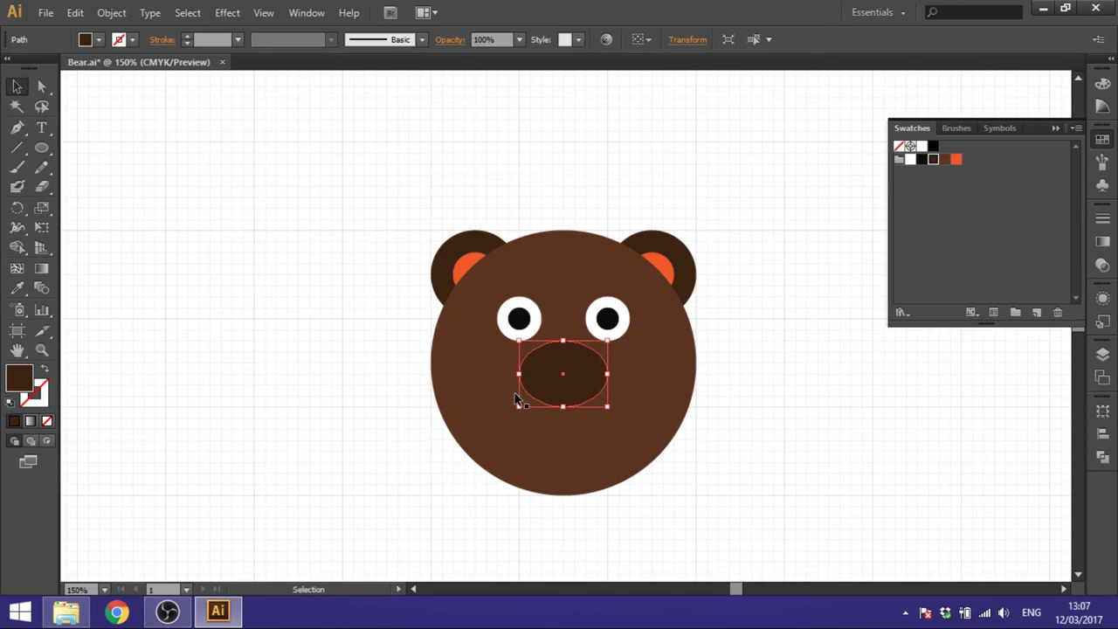
left_click(920, 159)
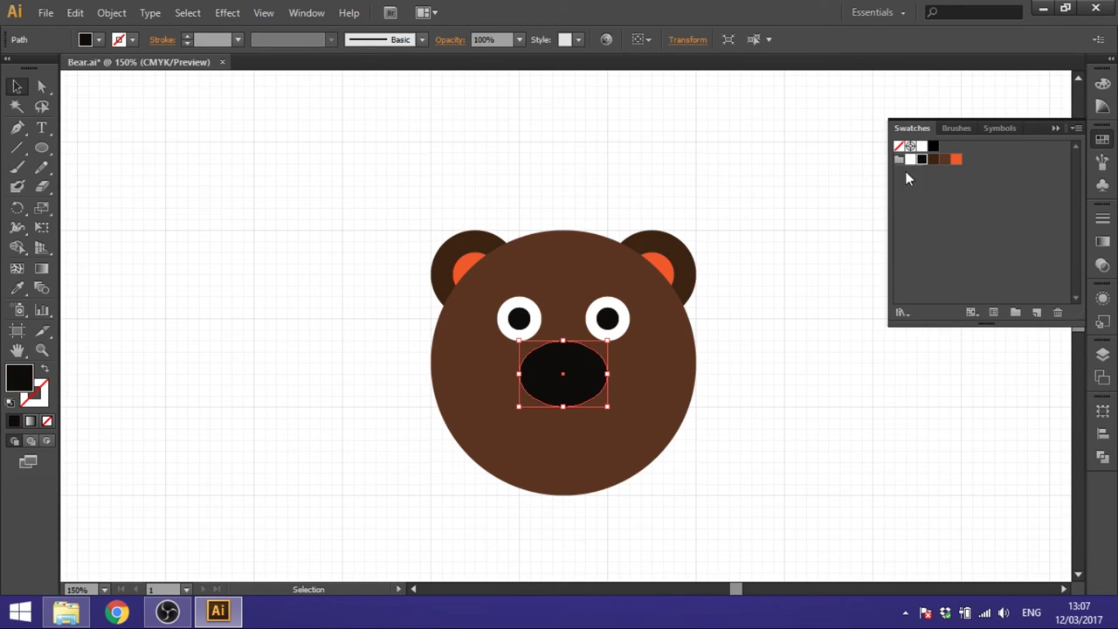
left_click(765, 374)
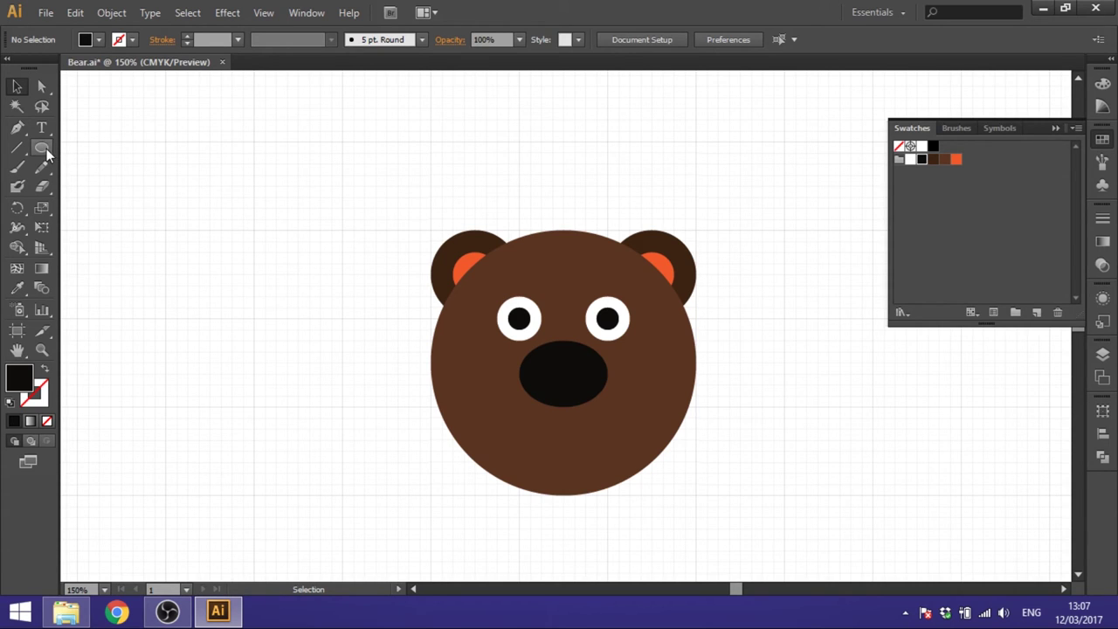
- Draw a black circle with the Ellipse Tool on the empty canvas right of the bear
left_click_drag(736, 589, 742, 590)
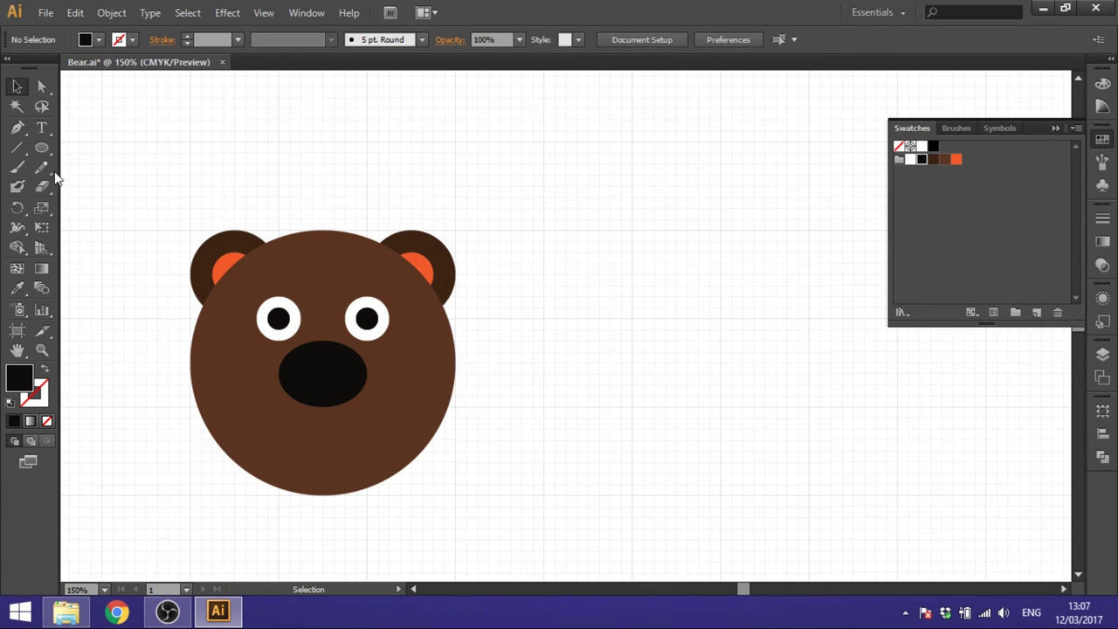
left_click(42, 150)
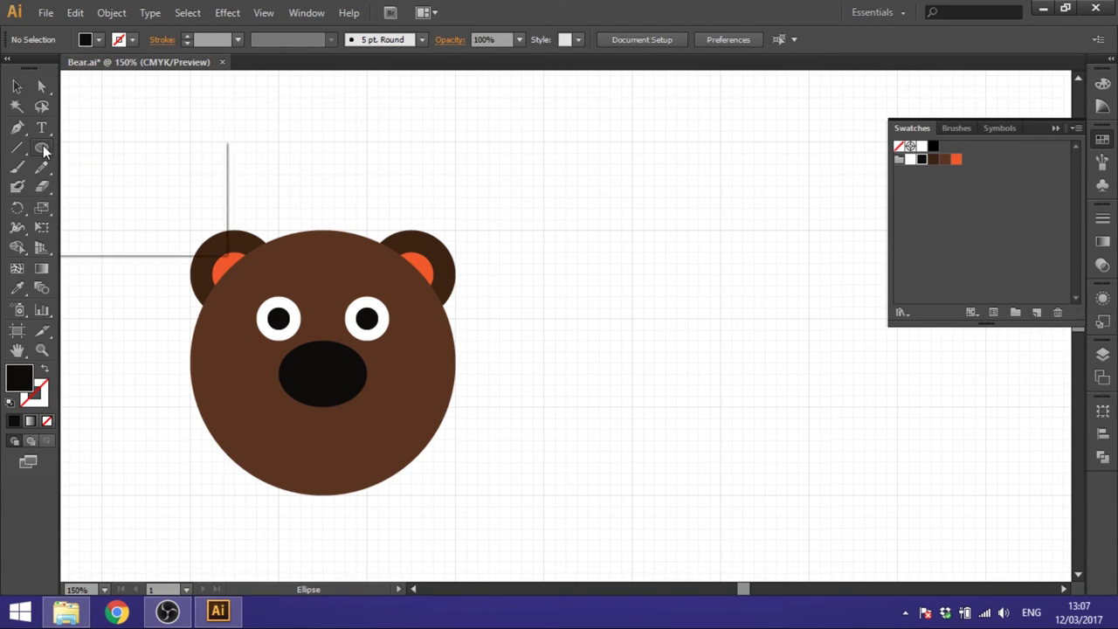
left_click_drag(44, 151, 99, 189)
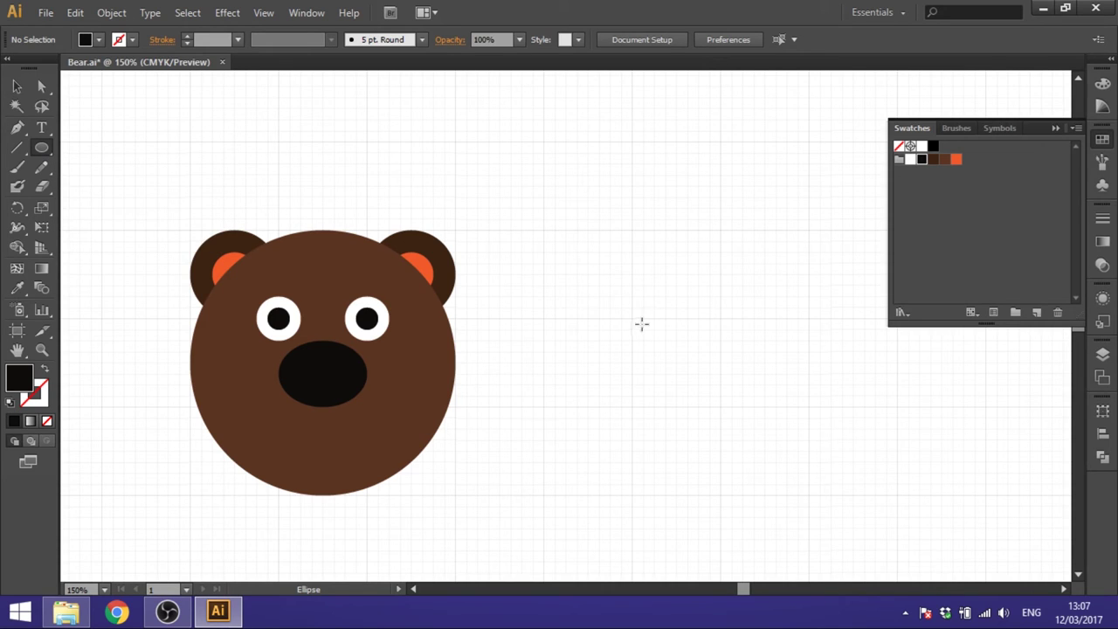
left_click_drag(631, 319, 720, 398)
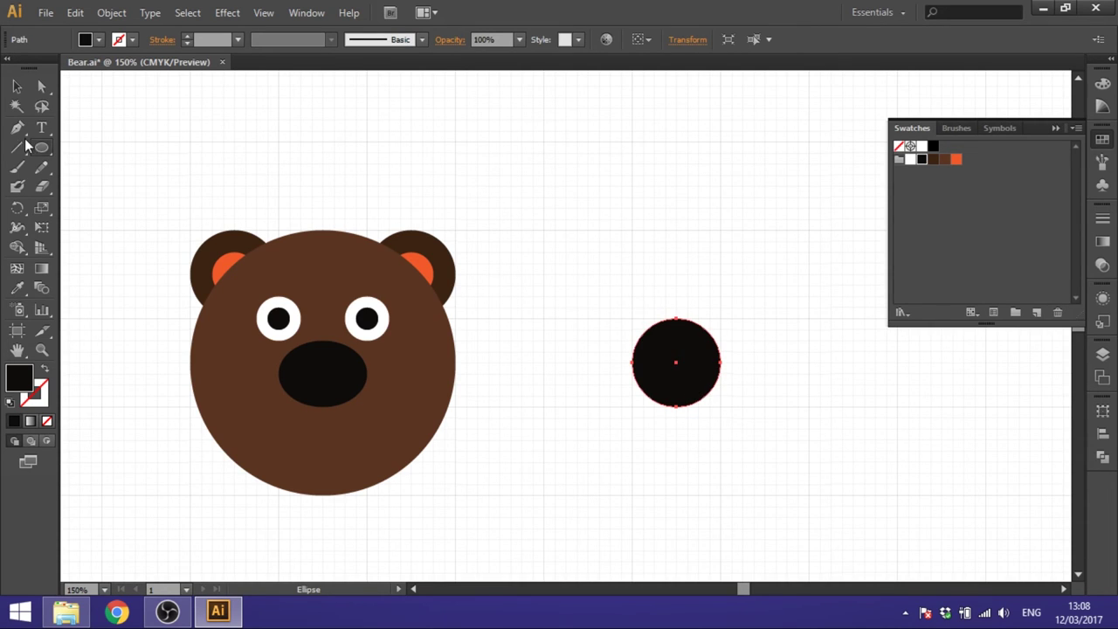
- Alt-drag overlapping copies of the circle into a triangle and select all three
left_click(17, 87)
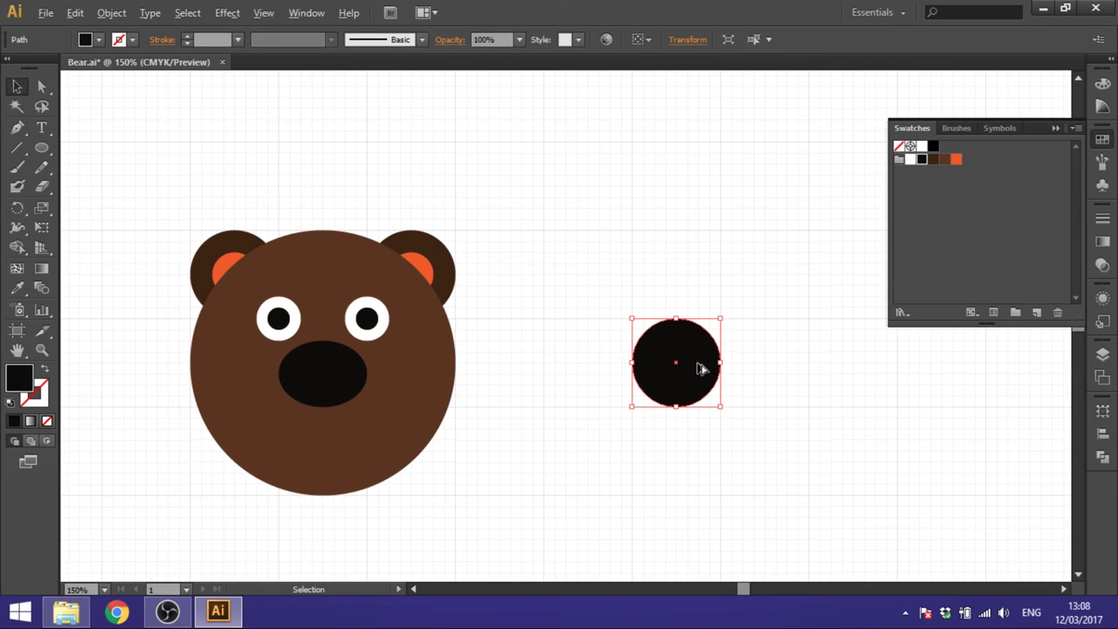
left_click_drag(699, 363, 661, 338)
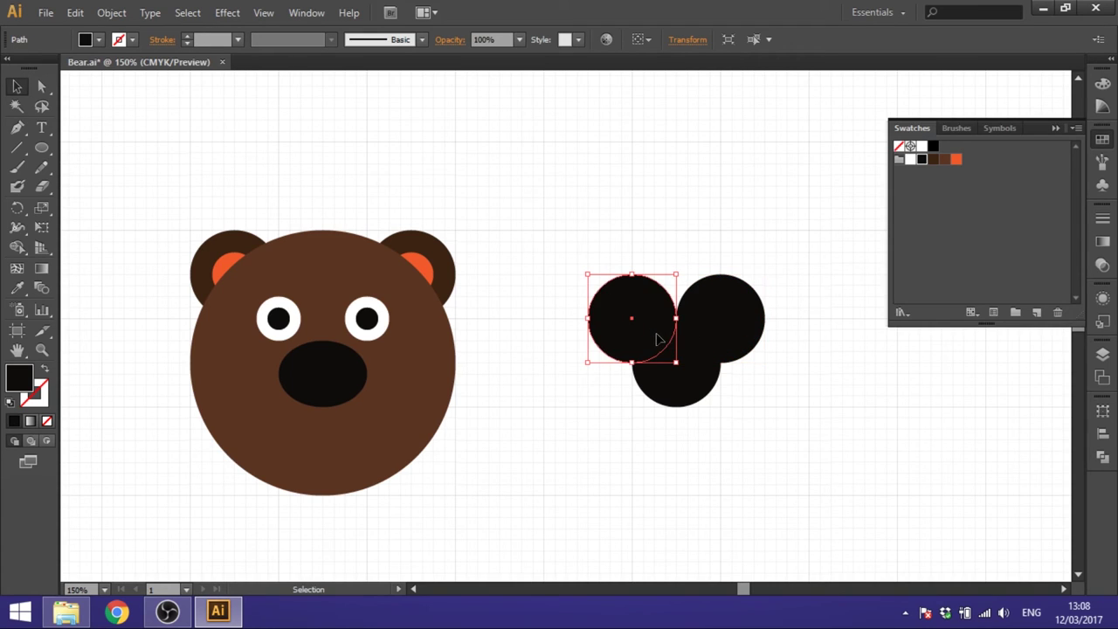
left_click_drag(587, 453, 747, 317)
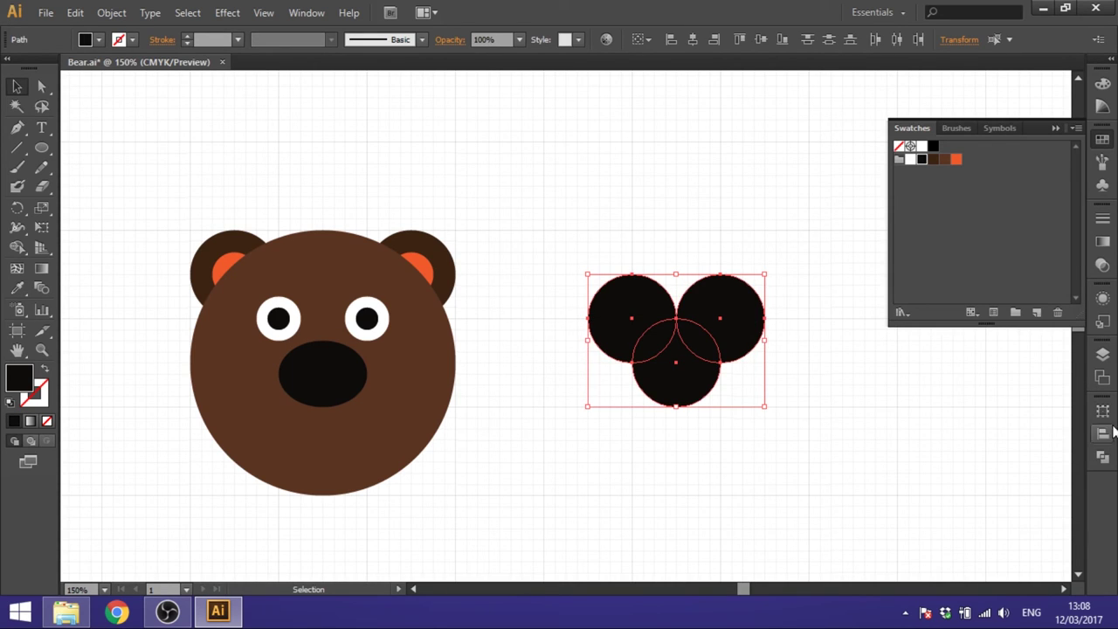
left_click(1103, 458)
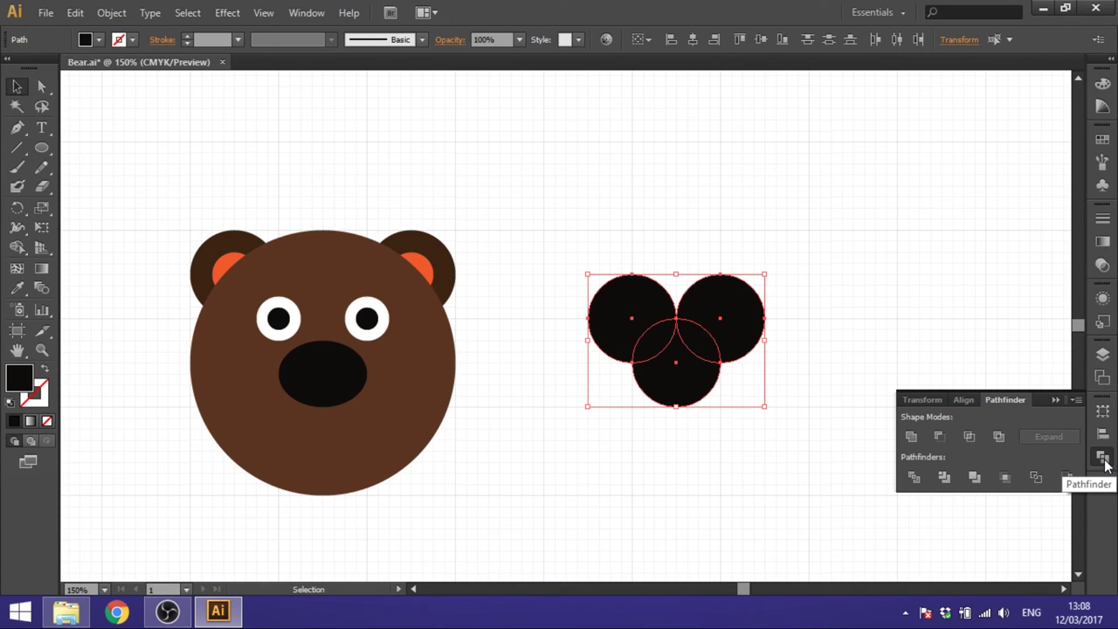
- Subtract the two upper circles from the bottom one using Pathfinder
left_click(306, 12)
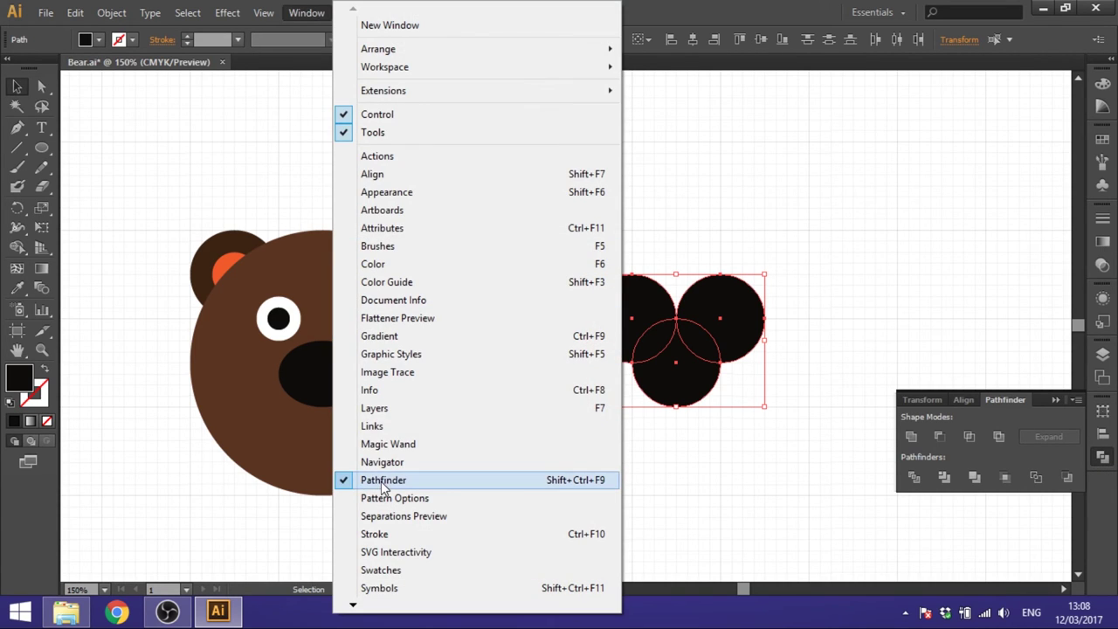
left_click(995, 458)
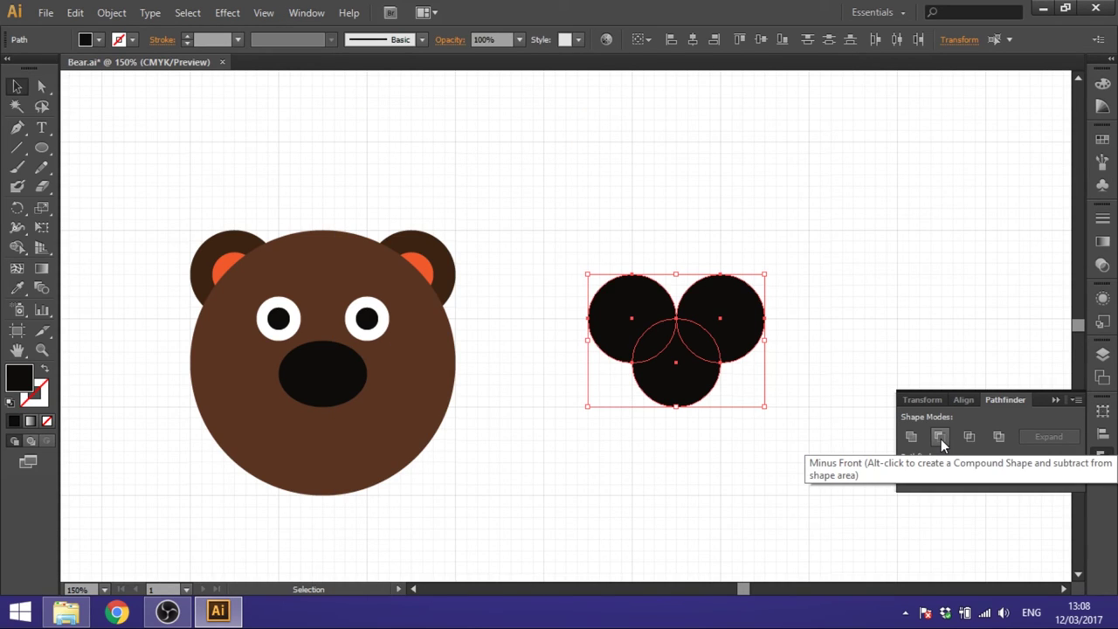
left_click(940, 439)
- Scale the resulting pointed tongue shape down by dragging its corner handle inward
left_click(748, 345)
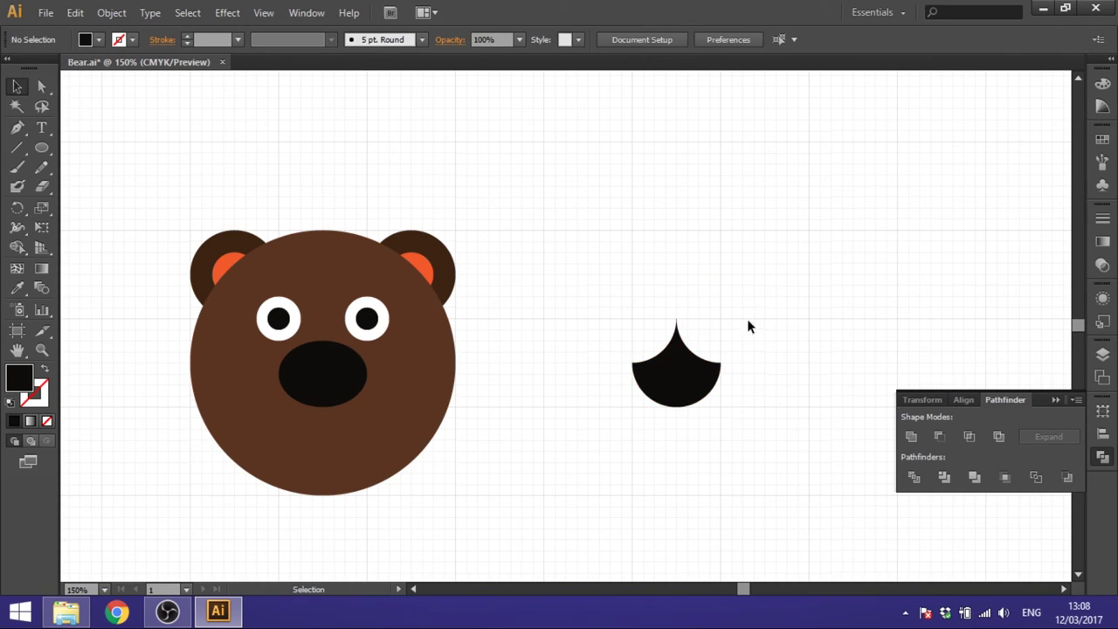
left_click(684, 393)
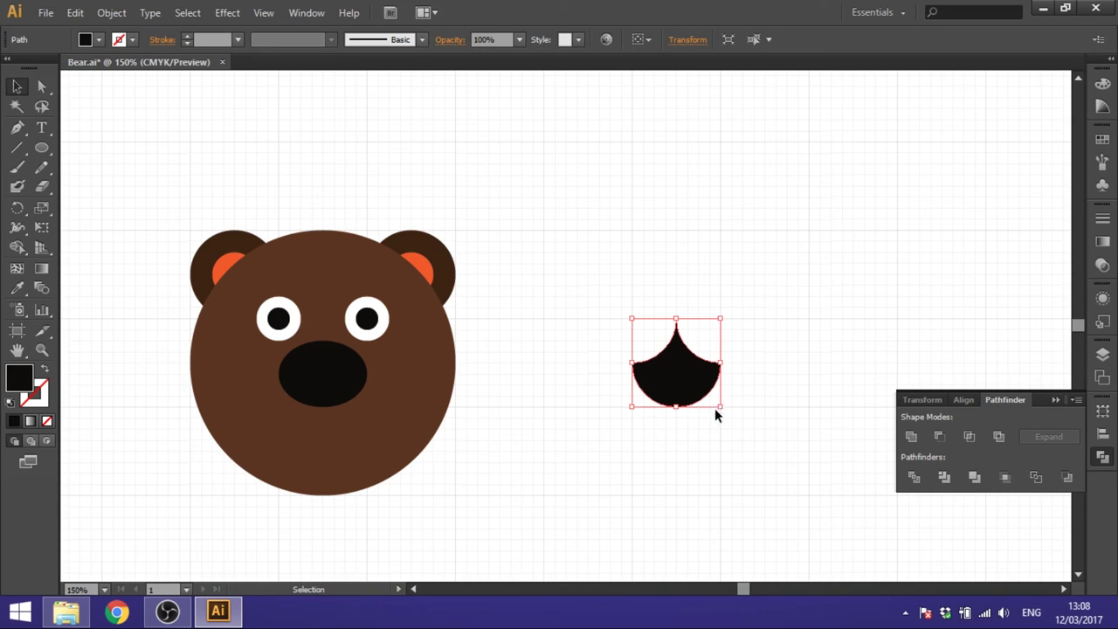
left_click_drag(718, 404, 699, 383)
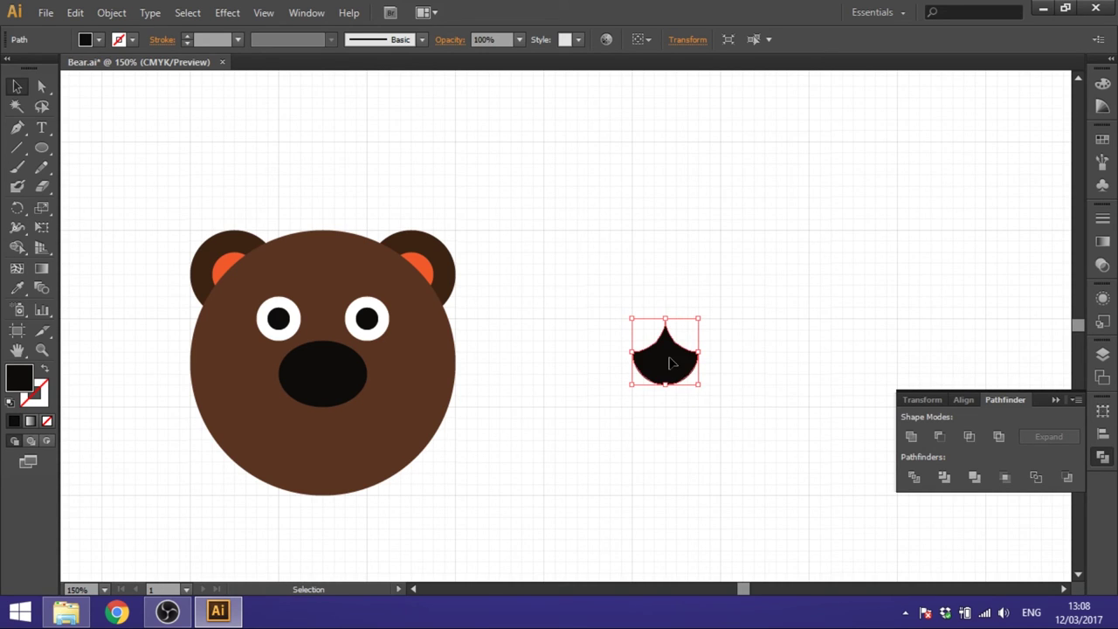
left_click(1102, 140)
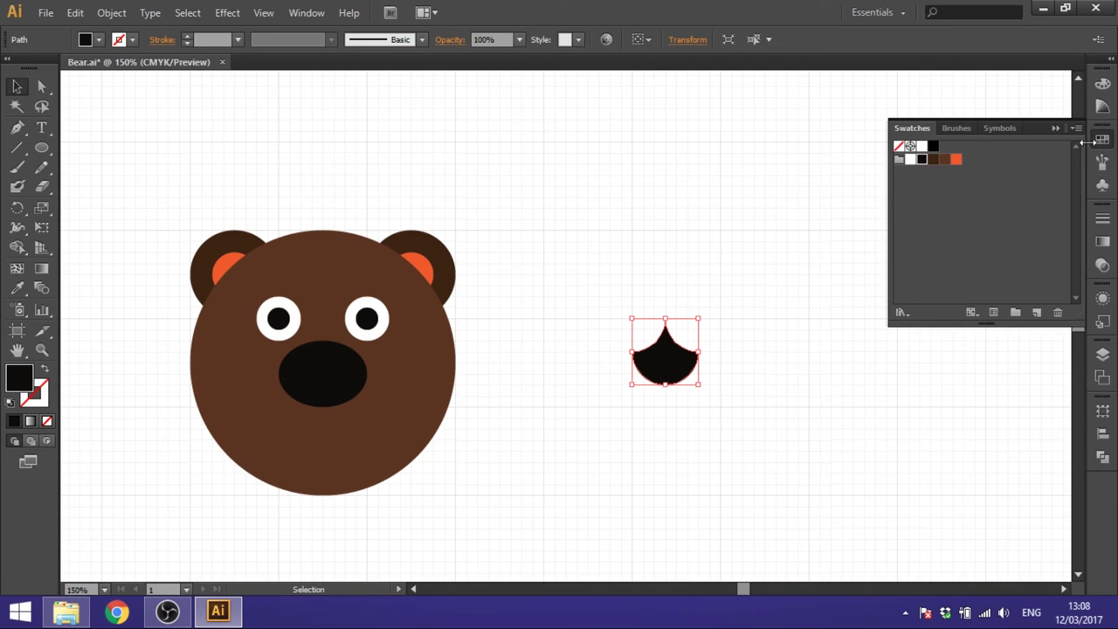
- Fill the tongue shape orange and move it onto the bear's muzzle below the nose
left_click(956, 160)
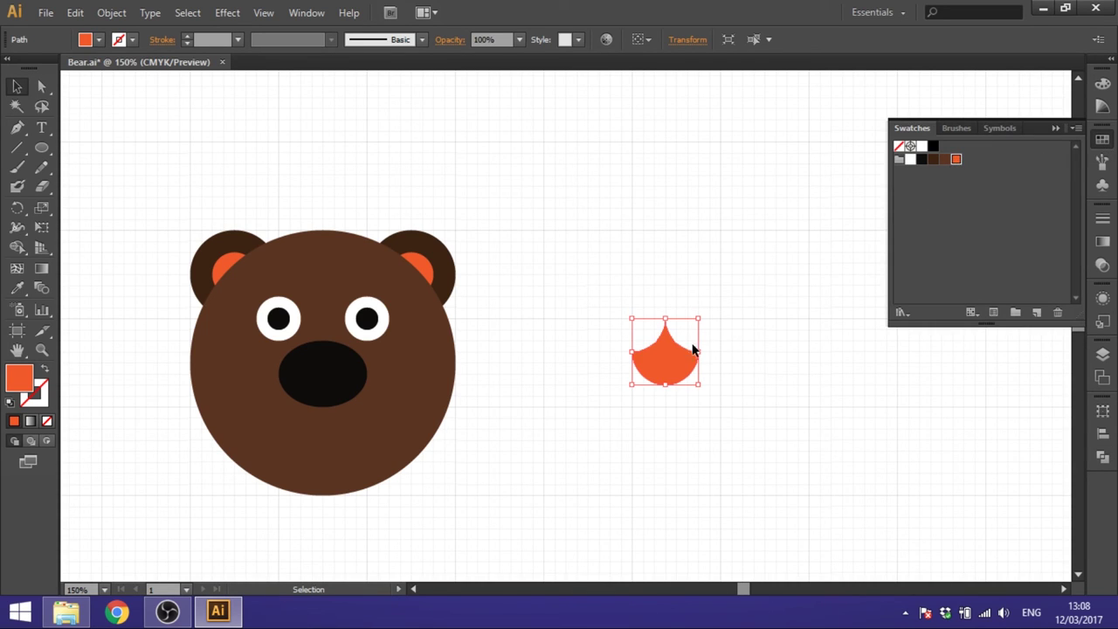
left_click_drag(678, 363, 343, 448)
left_click(564, 391)
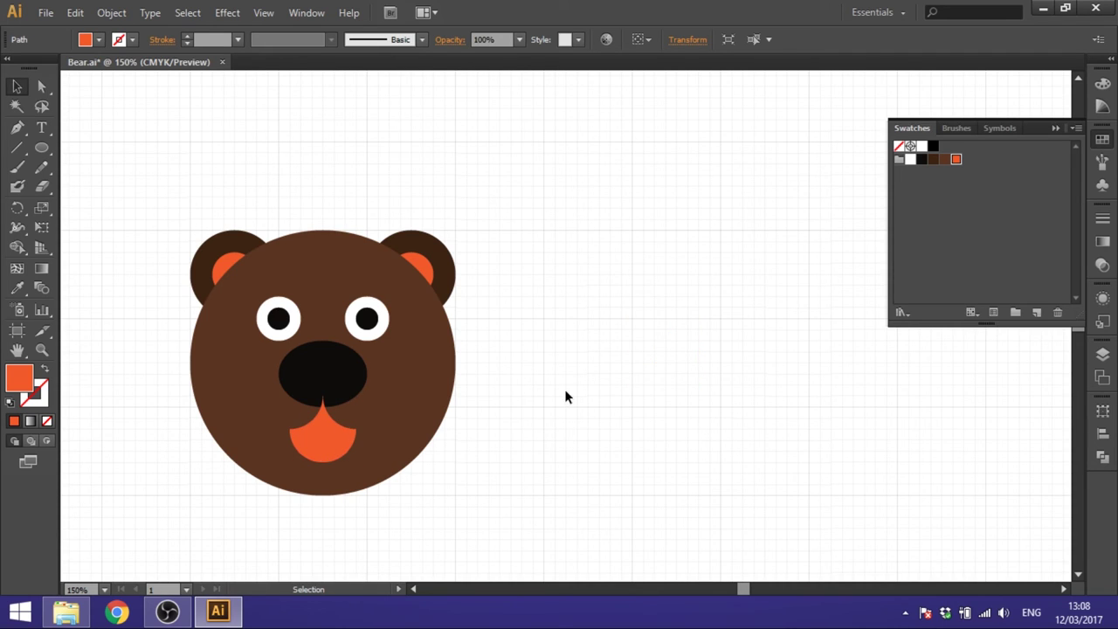
- Bring the black nose to the front so it overlaps the orange tongue
left_click(335, 373)
right_click(337, 375)
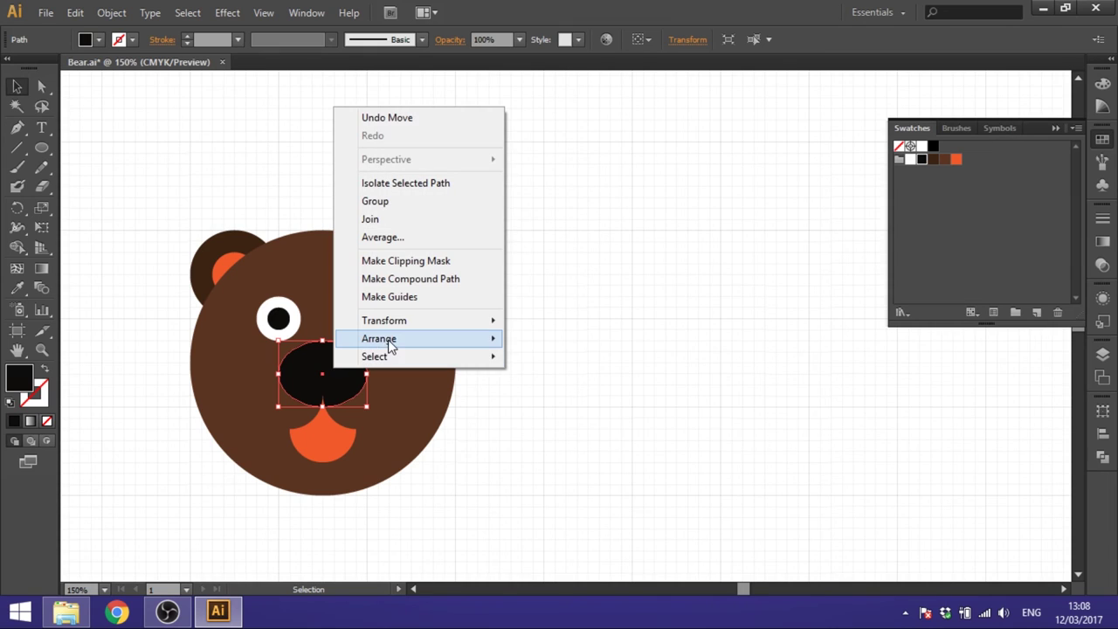
mouse_move(477, 340)
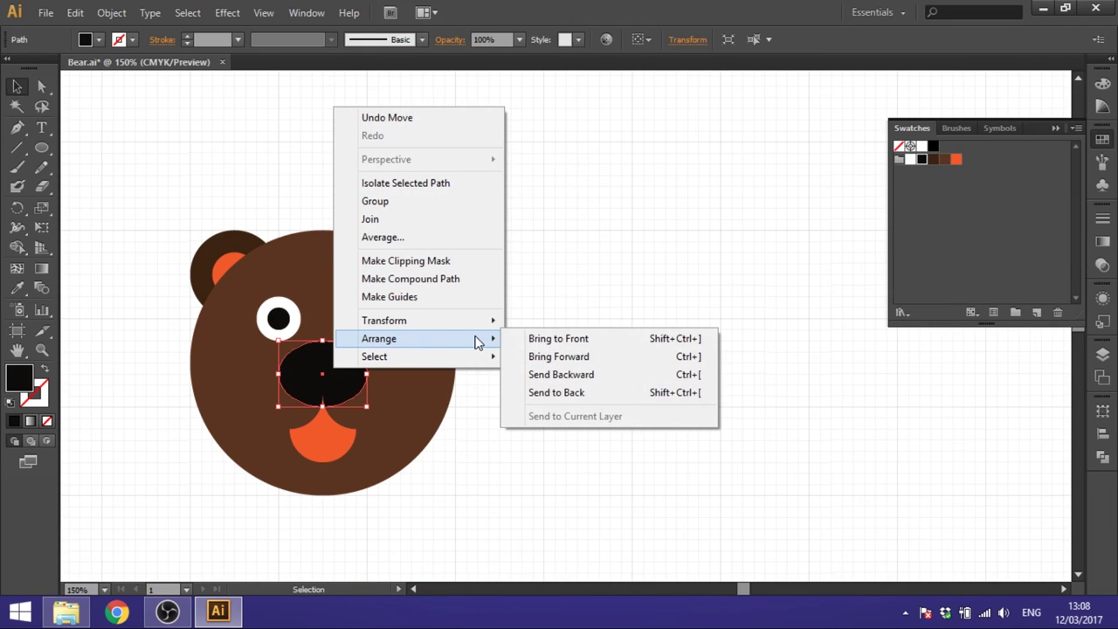
left_click(562, 338)
left_click(562, 373)
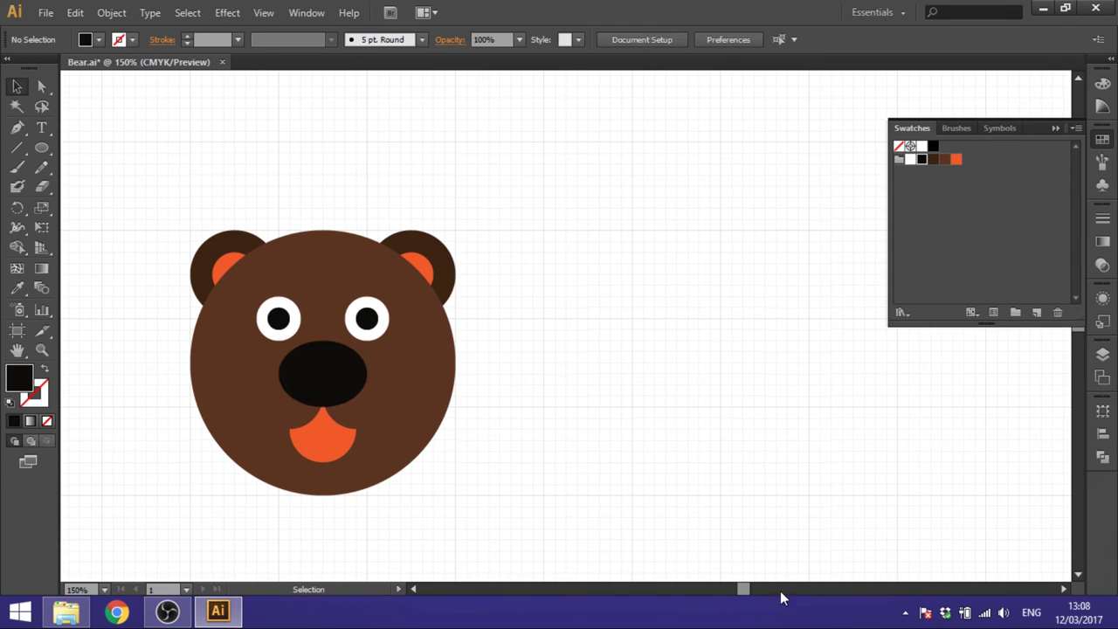
left_click_drag(740, 589, 737, 590)
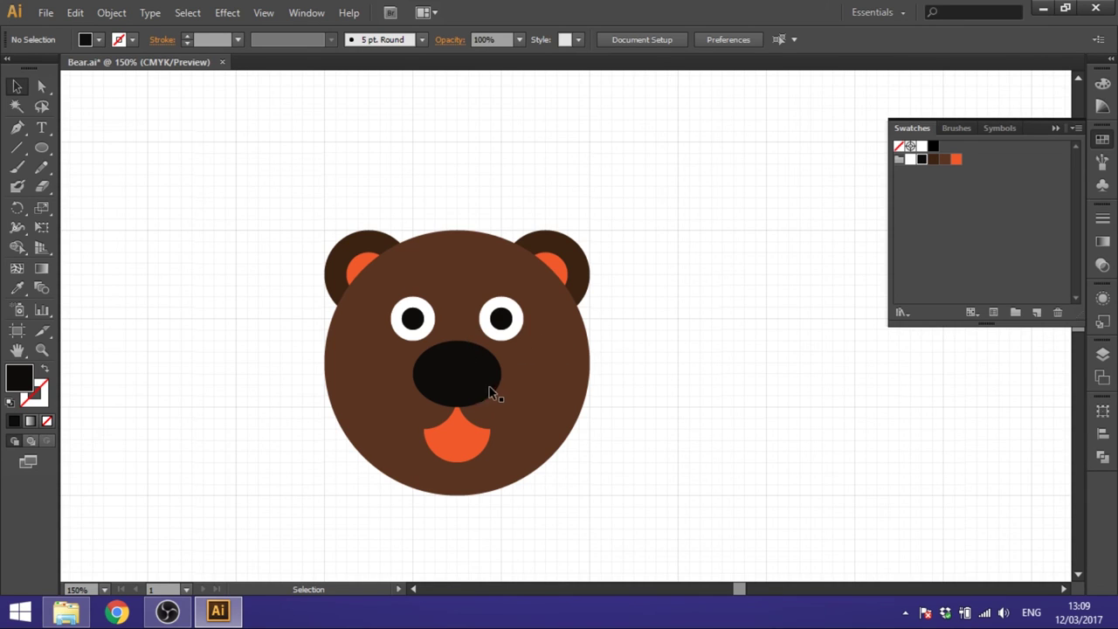
- Move the left eye white down, Alt+Shift-copy it to the right eye, and fill both dark brown
left_click(416, 312)
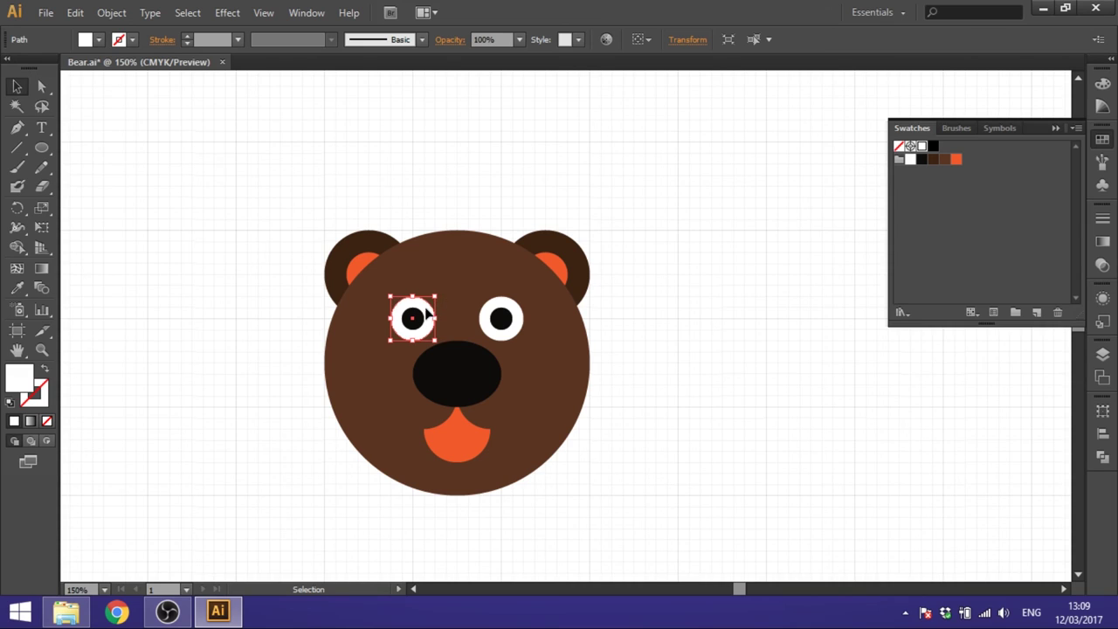
left_click_drag(426, 308, 446, 344)
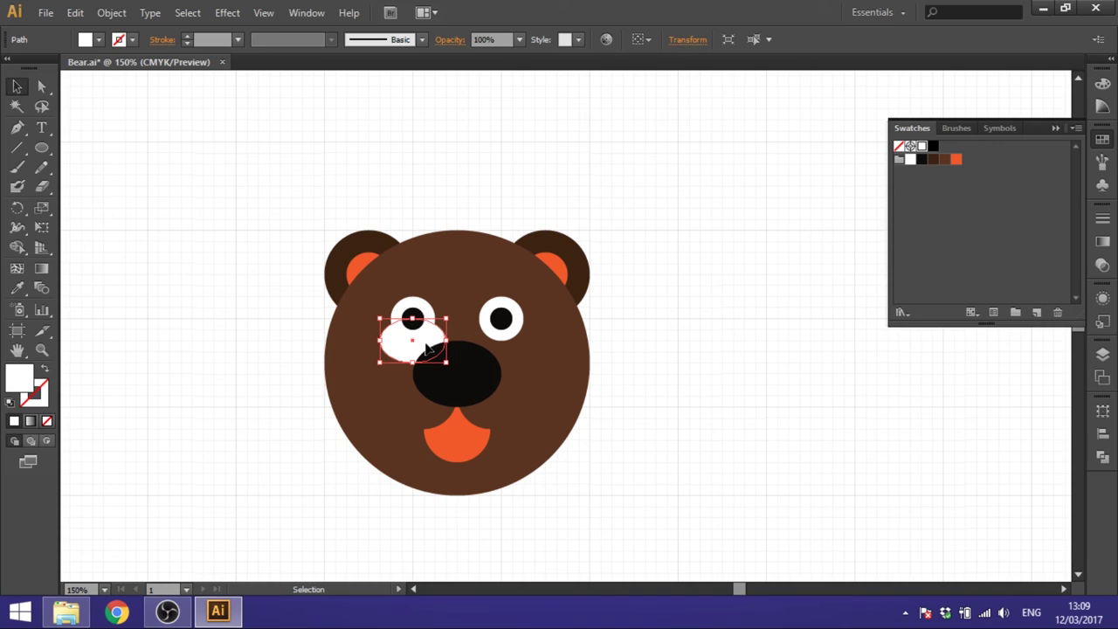
left_click_drag(427, 347, 516, 349)
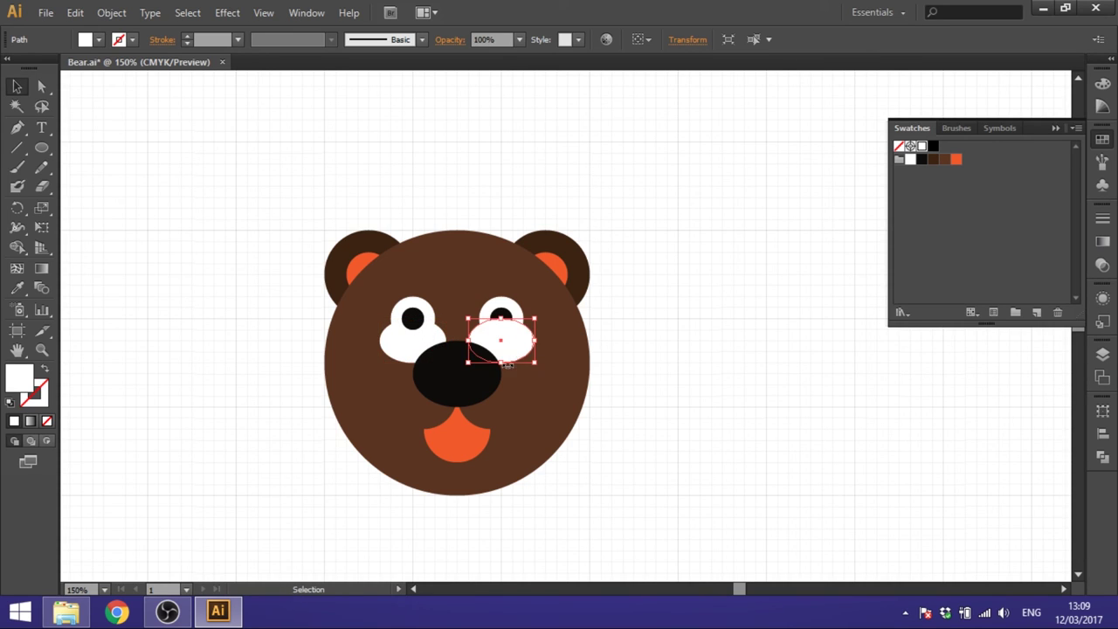
left_click(390, 351, "shift")
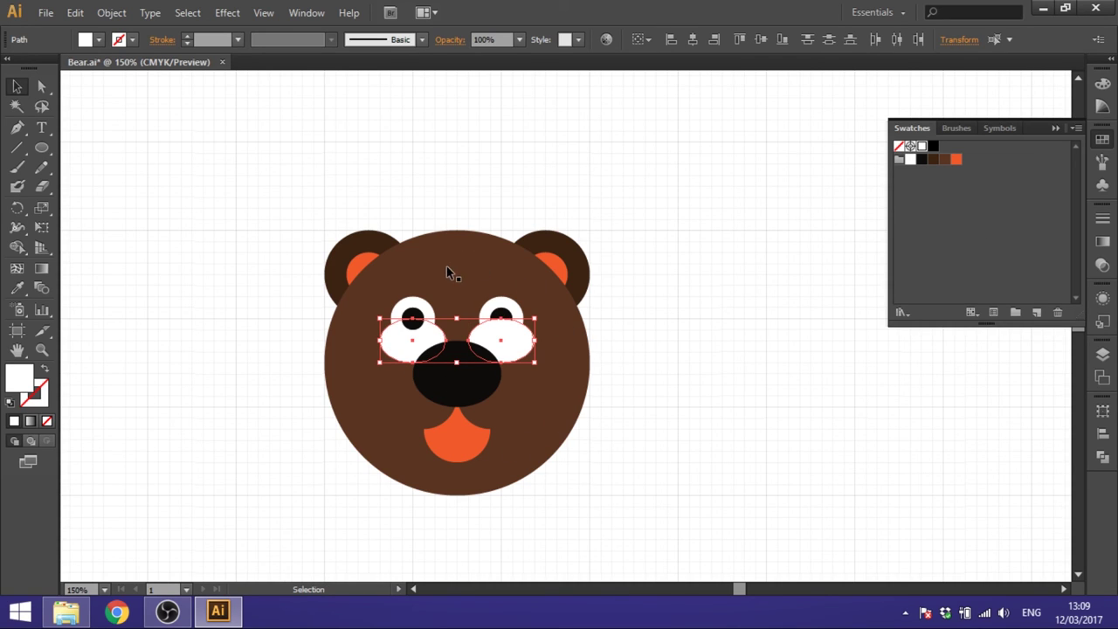
left_click(944, 160)
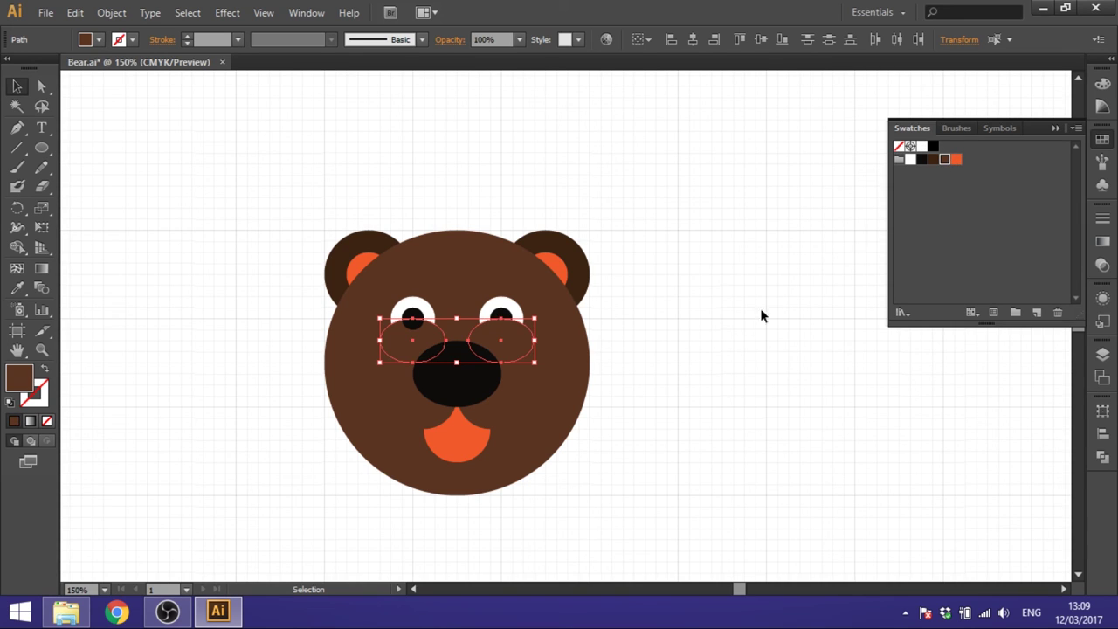
- Bring the brown ovals to the front so they cover the pupils' lower halves
right_click(403, 337)
mouse_move(454, 555)
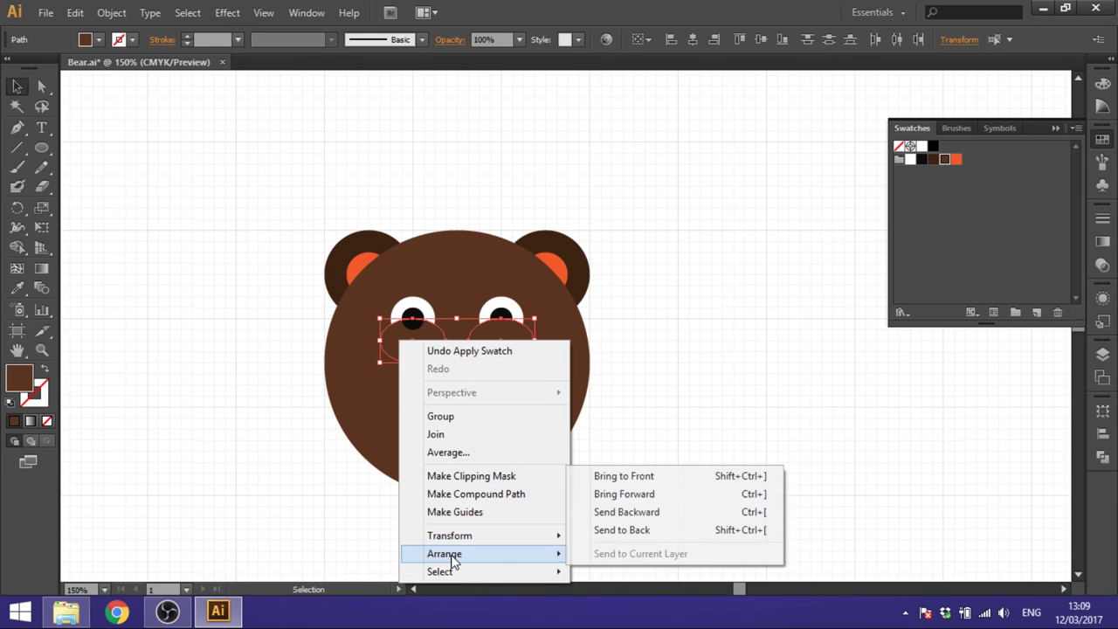
left_click(635, 483)
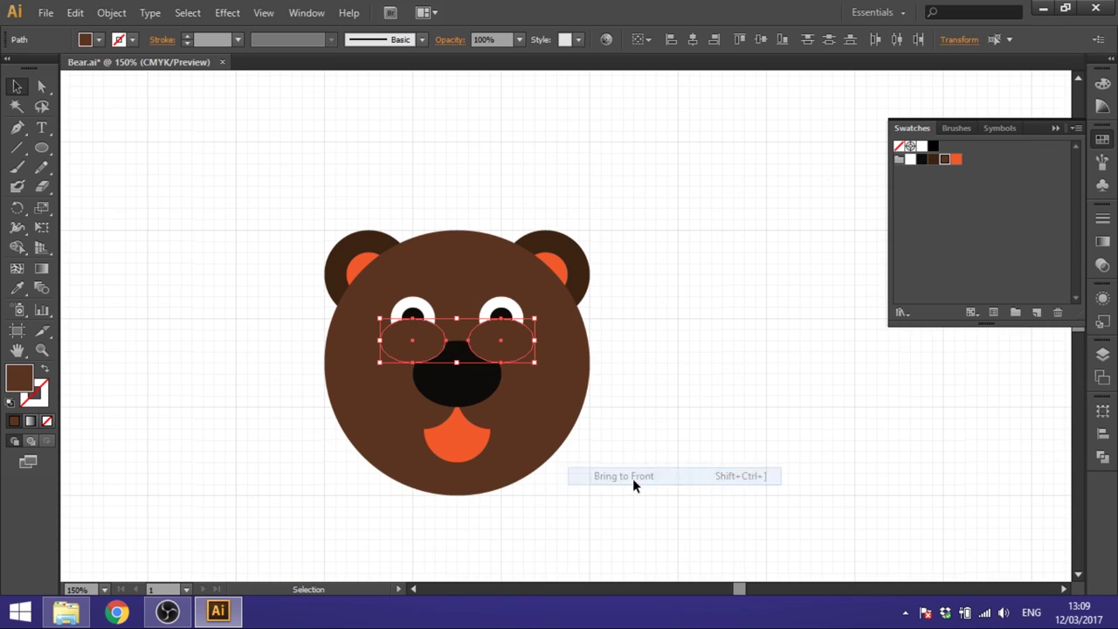
left_click(638, 388)
- Bring the black nose back in front of the brown ovals
left_click(469, 393)
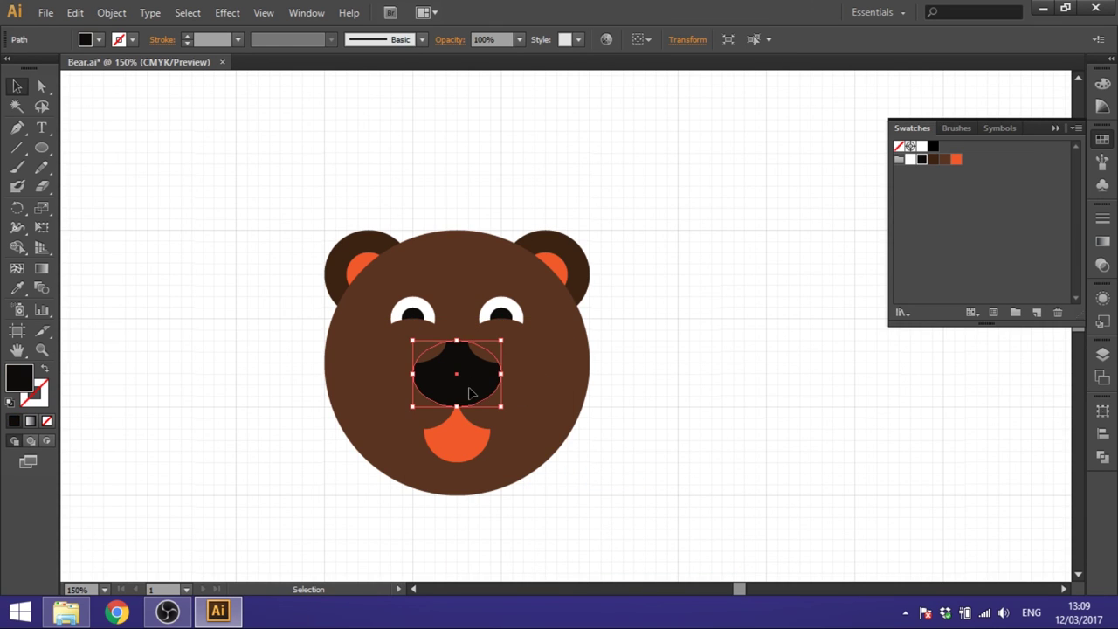
right_click(470, 390)
mouse_move(517, 357)
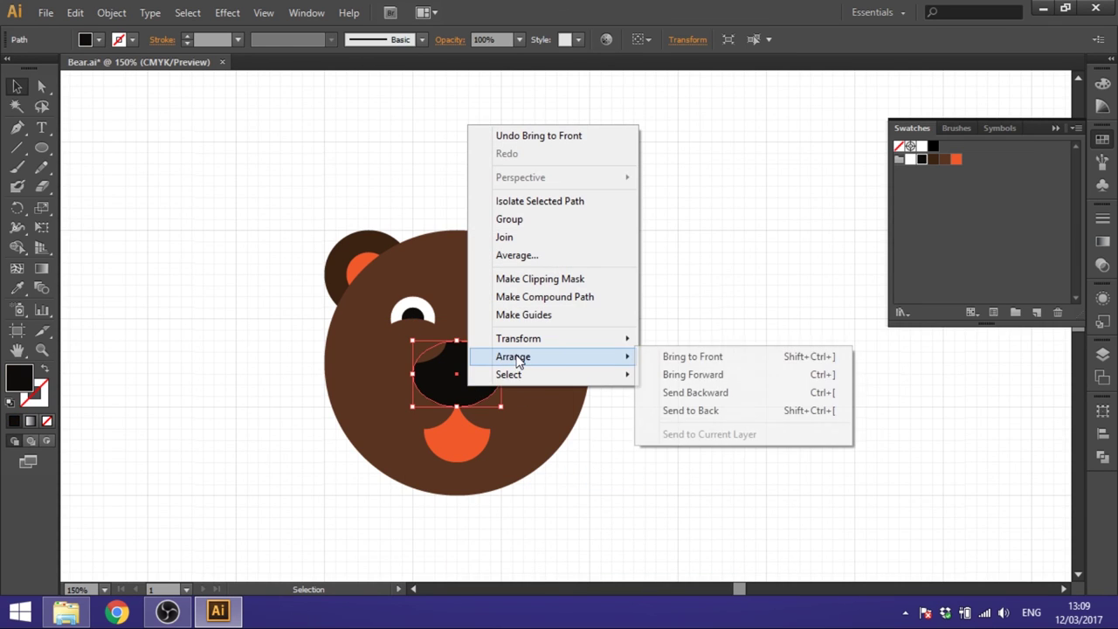
left_click(702, 357)
left_click(741, 367)
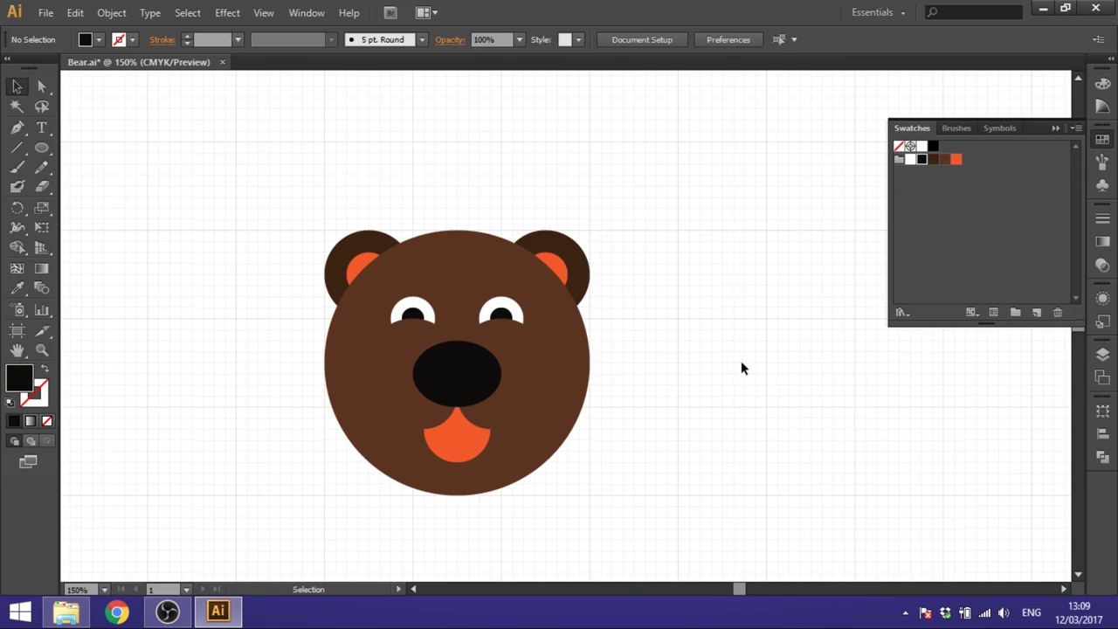
left_click(509, 340)
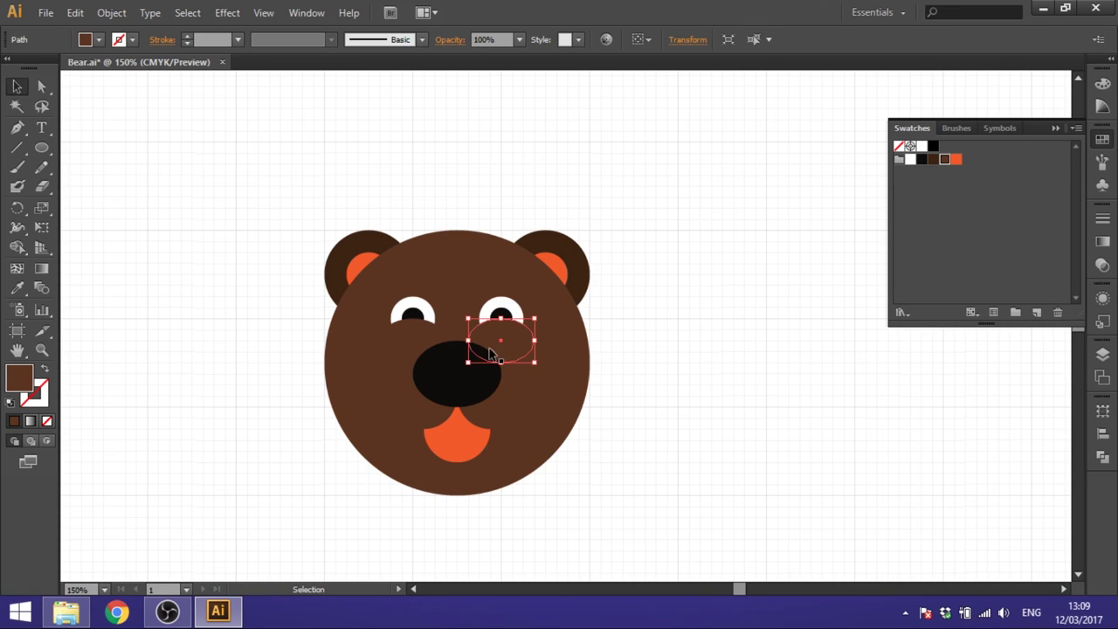
- Nudge both brown ovals up with Shift+Up to cover the tops of the eyes
left_click(417, 334, "shift")
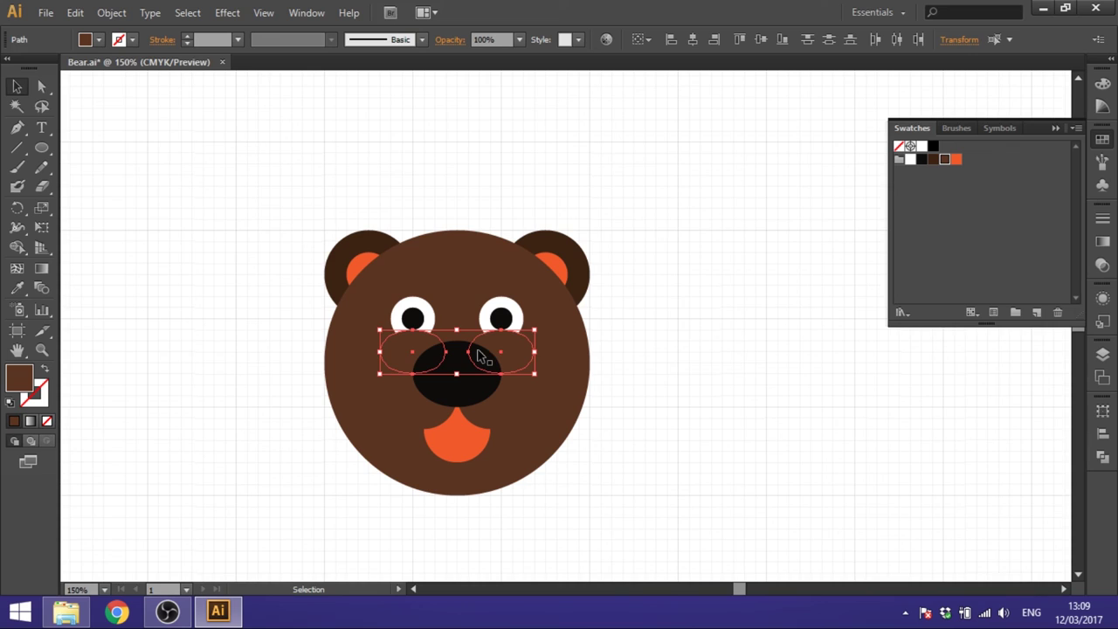
left_click(668, 365)
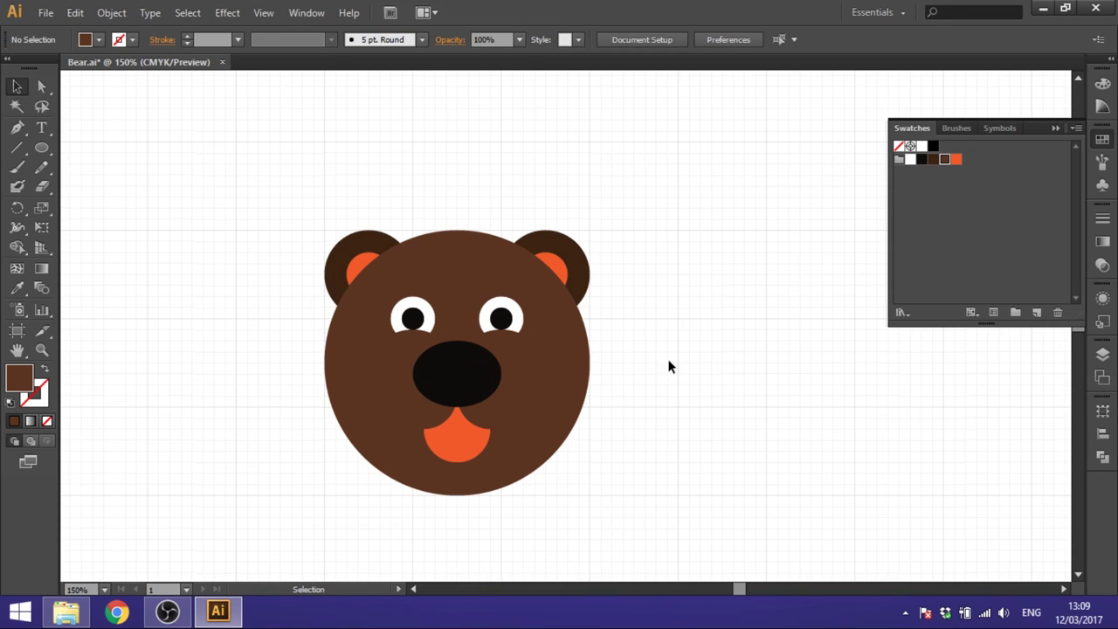
left_click(513, 362)
left_click(404, 351, "shift")
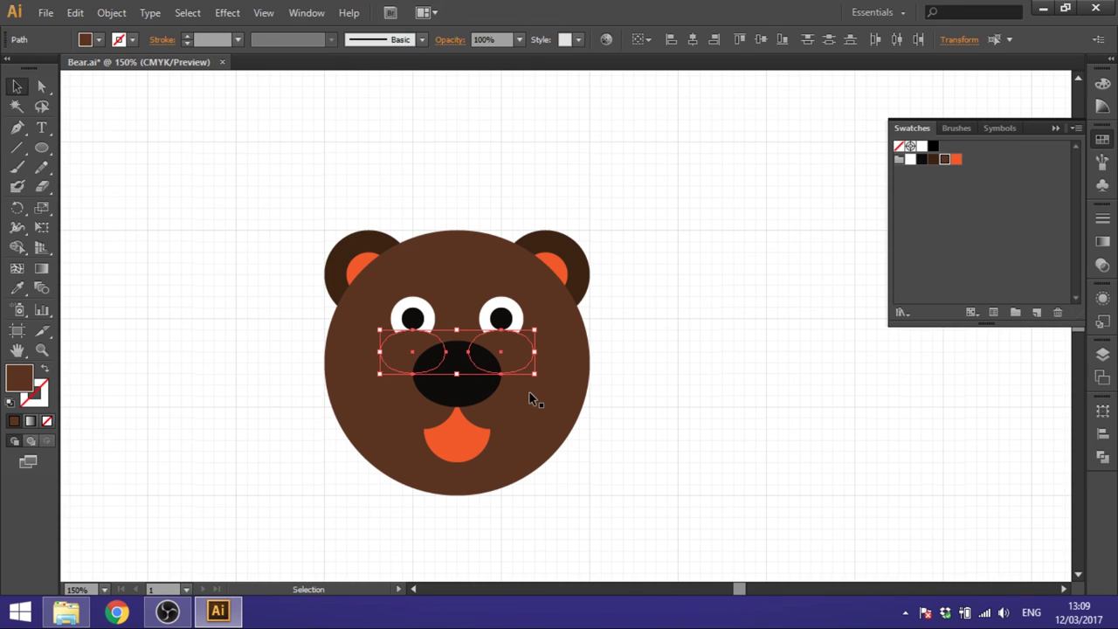
key("shift+Up")
key("shift+Up")
key("shift+Up")
key("shift+Up")
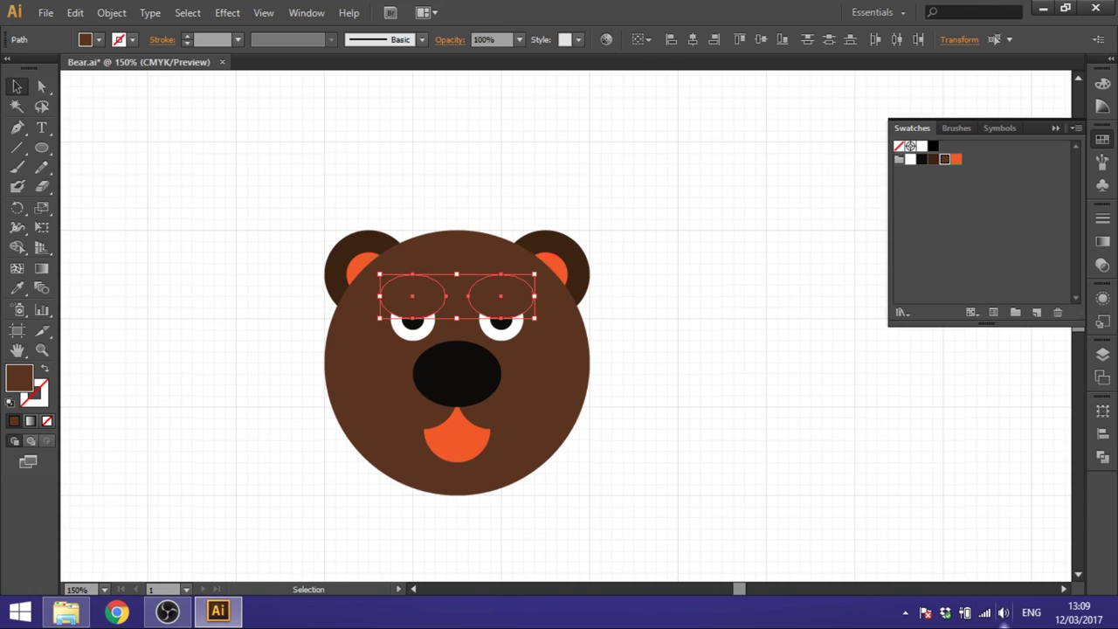
left_click(714, 357)
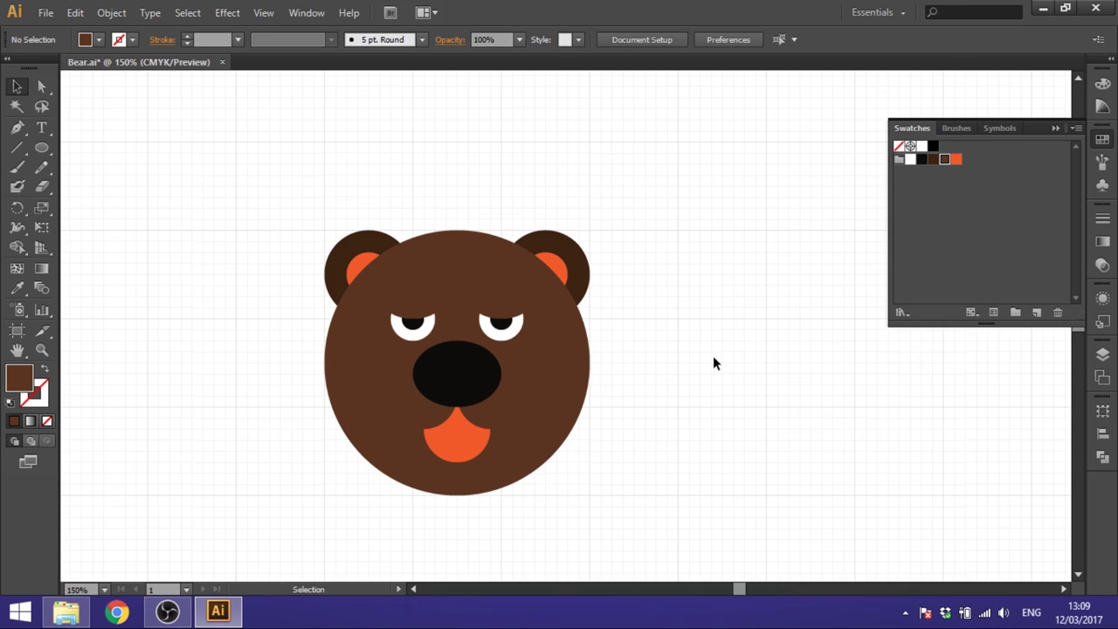
- Nudge each eyelid oval sideways with Shift+arrow keys to give a frowning look
left_click(503, 292)
key("shift+Right")
key("shift+Right")
left_click(421, 296)
key("shift+Left")
key("shift+Left")
left_click(620, 286)
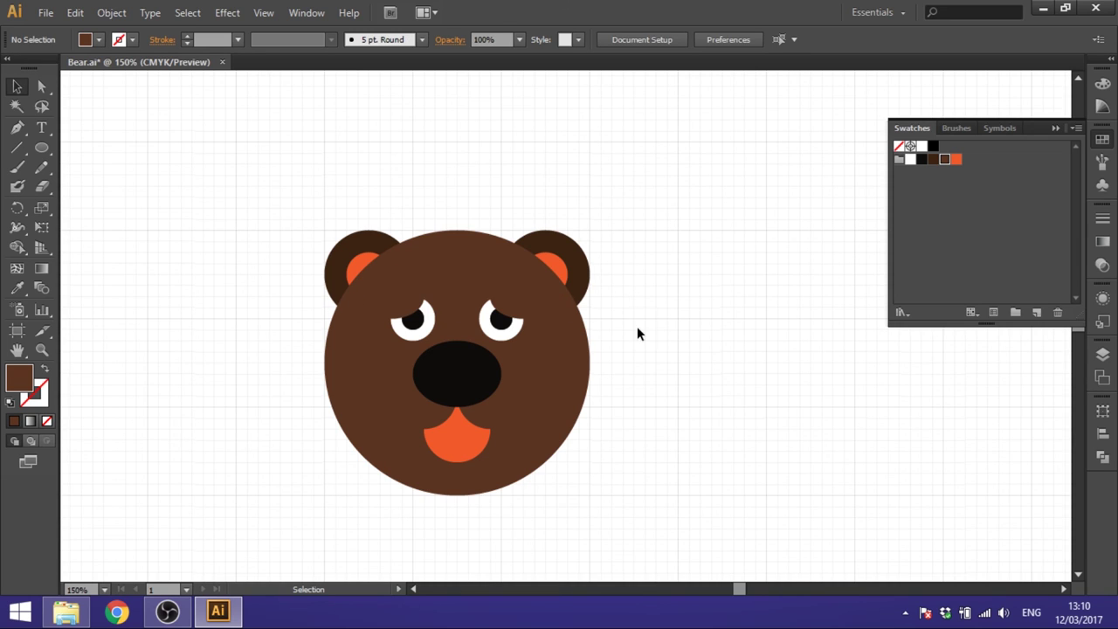
left_click(518, 304)
key("shift+Left")
key("shift+Left")
key("shift+Left")
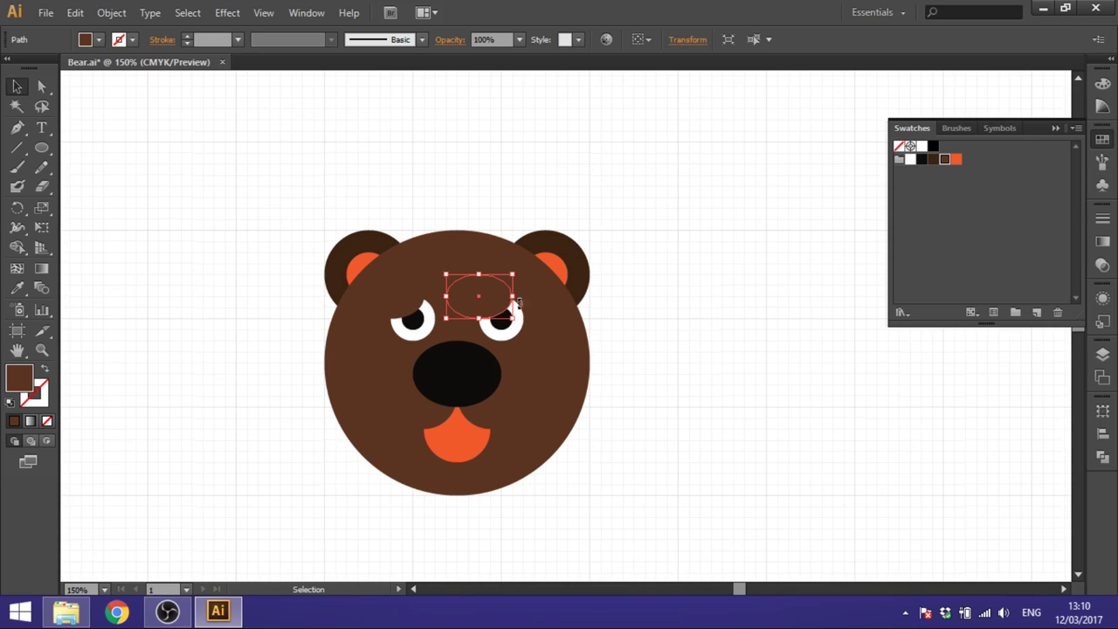
key("shift+Left")
key("shift+Left")
key("shift+Left")
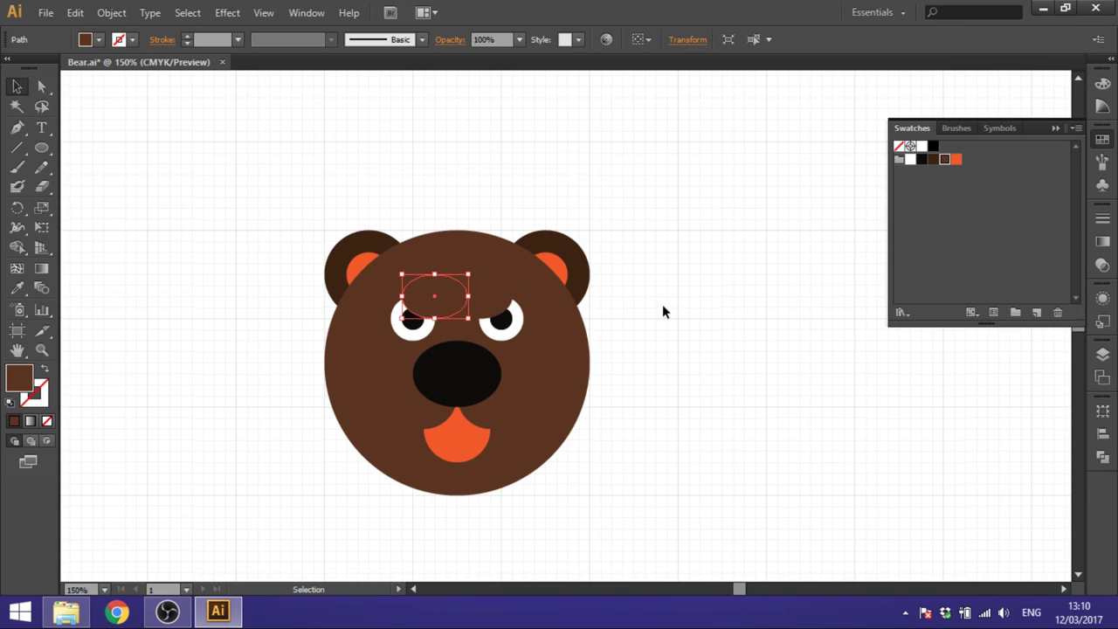
left_click(662, 306)
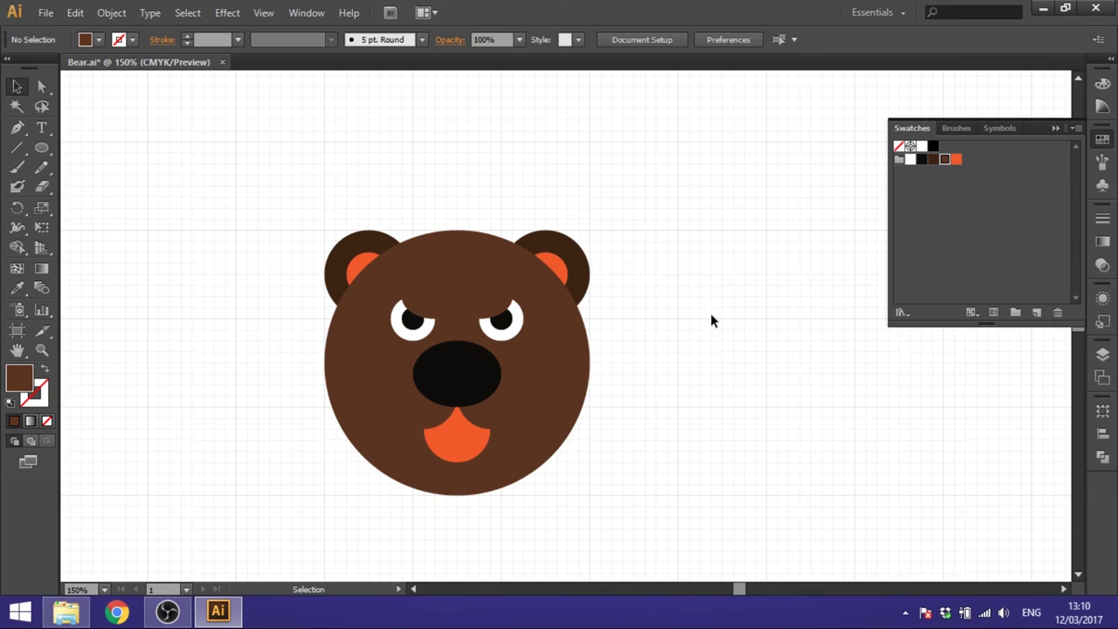